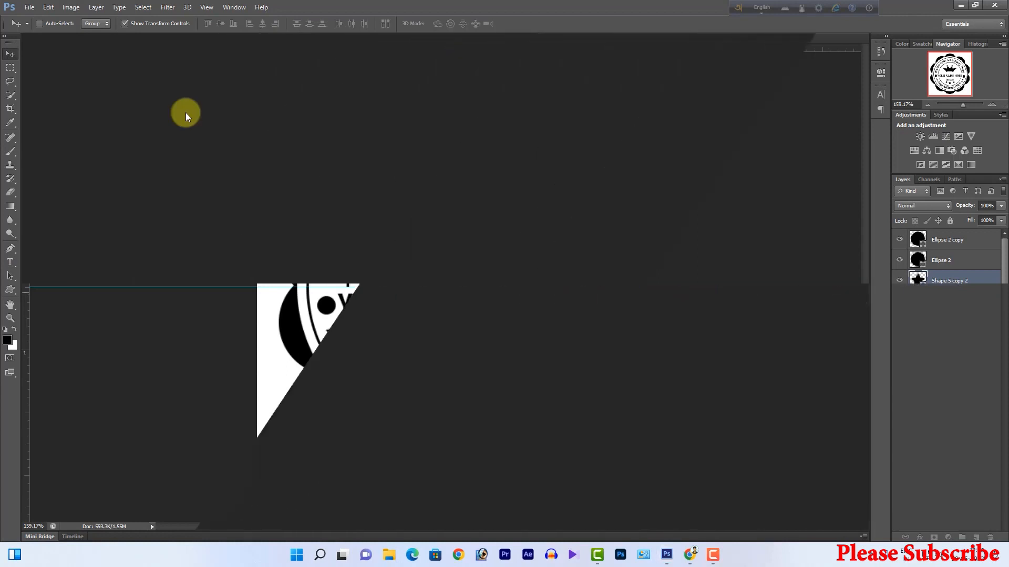
Create a new 1.5 × 1.5 inch RGB document at 300 pixels/inch with a white background.
{"action": "left_click", "coordinate": [28, 10]}
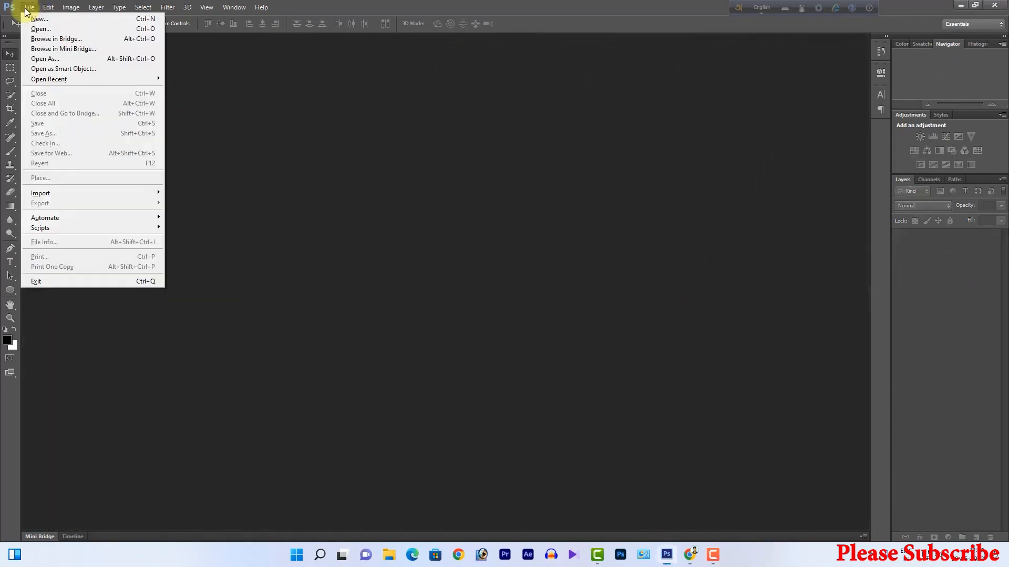
{"action": "left_click", "coordinate": [80, 20]}
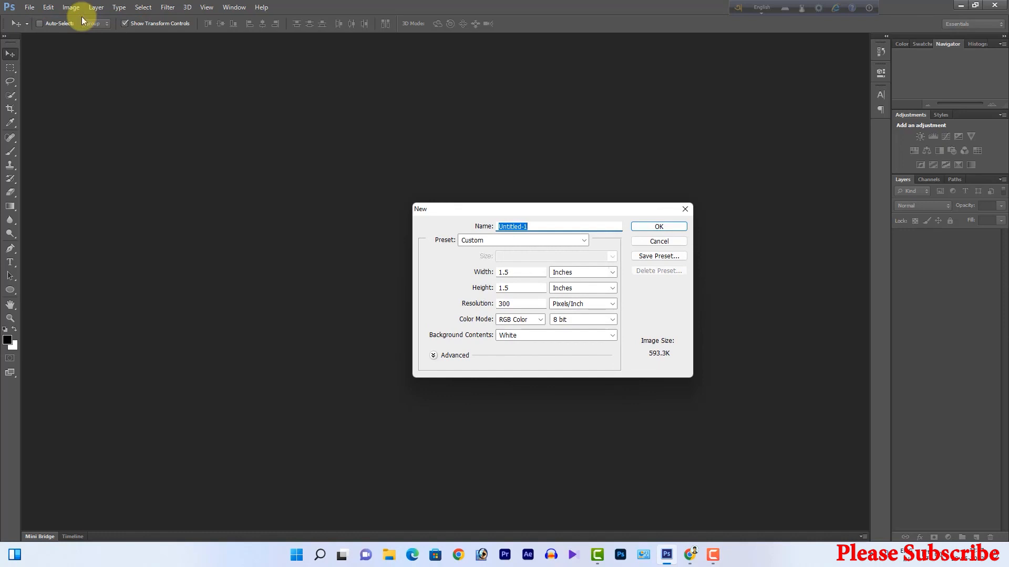
{"action": "left_click", "coordinate": [590, 304]}
{"action": "left_click", "coordinate": [590, 305]}
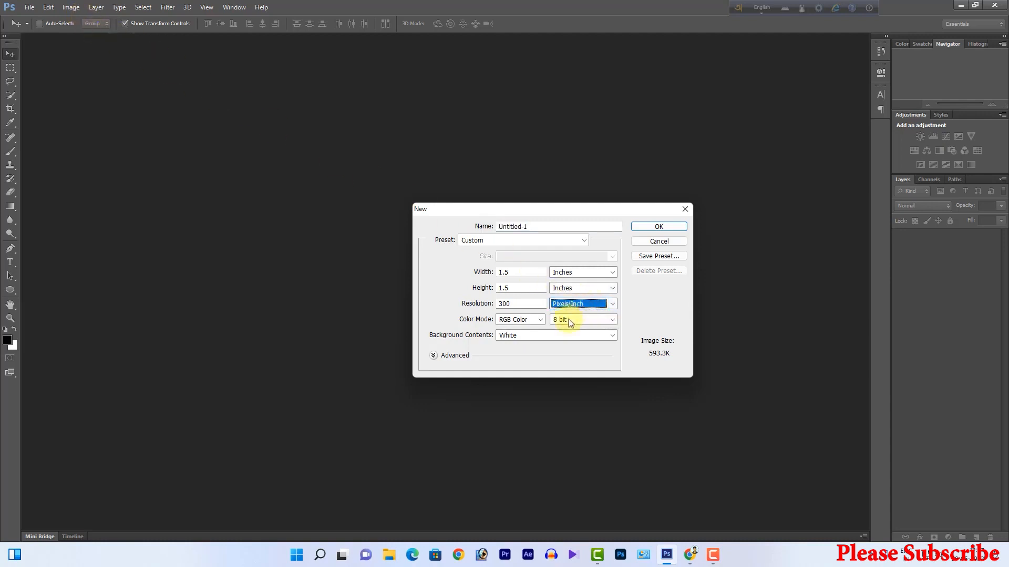
{"action": "left_click", "coordinate": [547, 335]}
{"action": "left_click", "coordinate": [525, 343]}
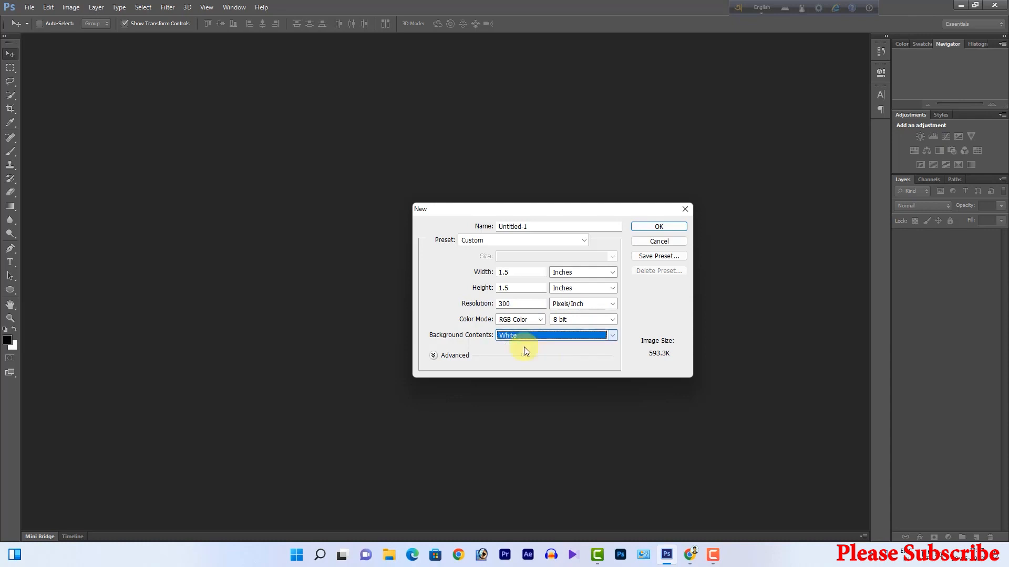
{"action": "left_click", "coordinate": [652, 229]}
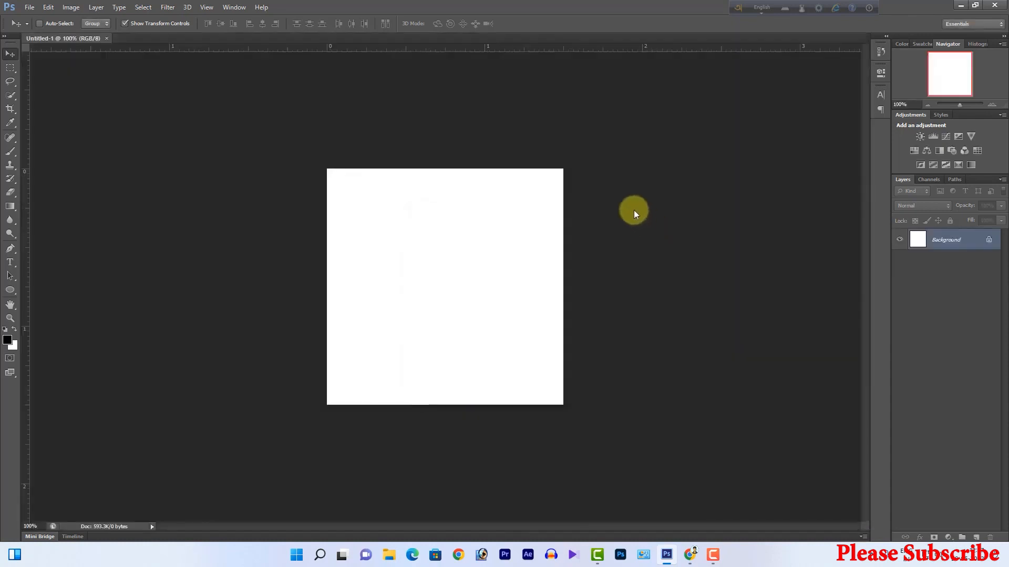
Show the rulers and place one horizontal and one vertical guide crossing near the canvas centre.
{"action": "key", "text": "ctrl+r"}
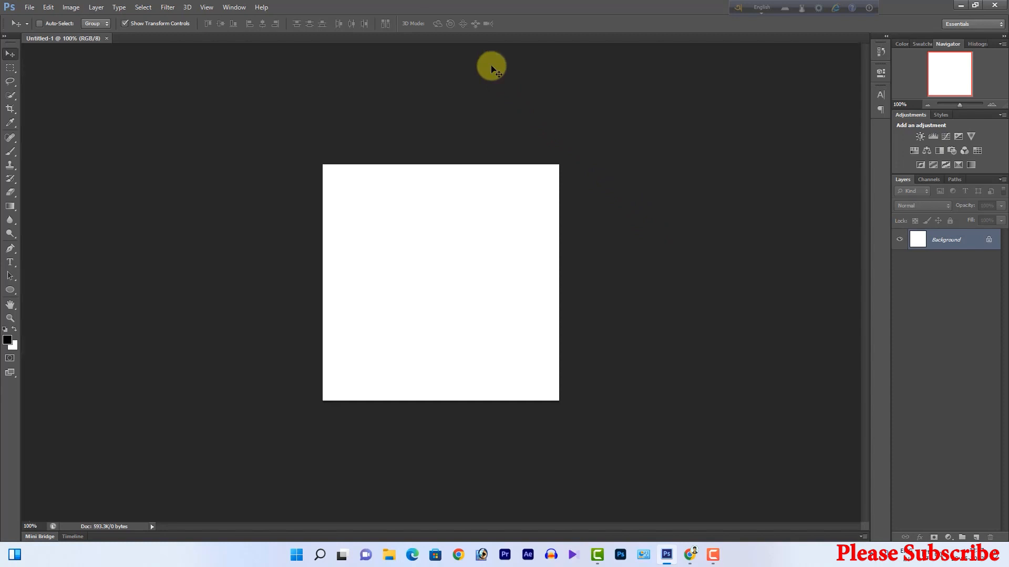
{"action": "key", "text": "ctrl+r"}
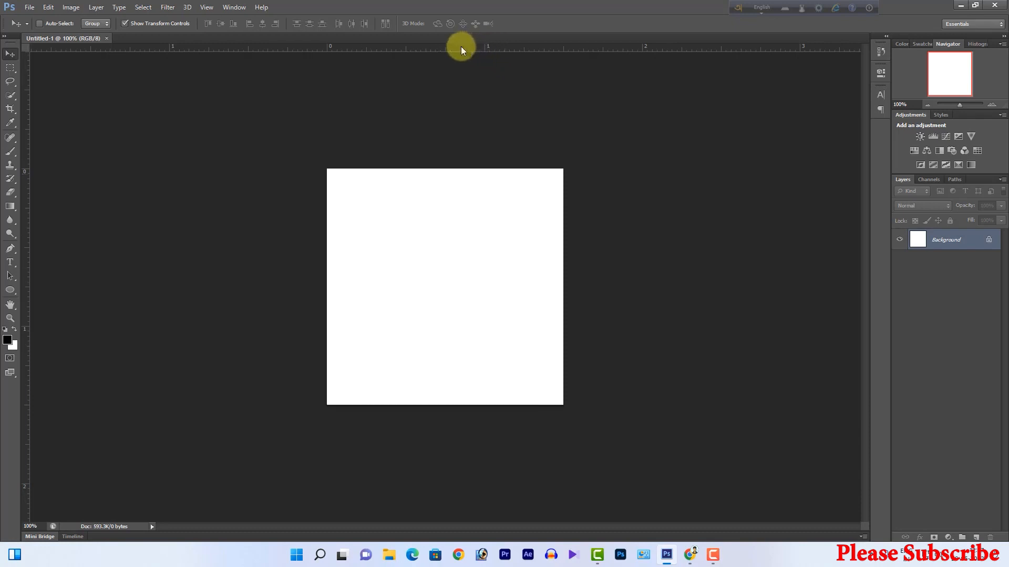
{"action": "left_click_drag", "start_coordinate": [461, 48], "coordinate": [465, 285]}
{"action": "left_click_drag", "start_coordinate": [24, 357], "coordinate": [450, 398]}
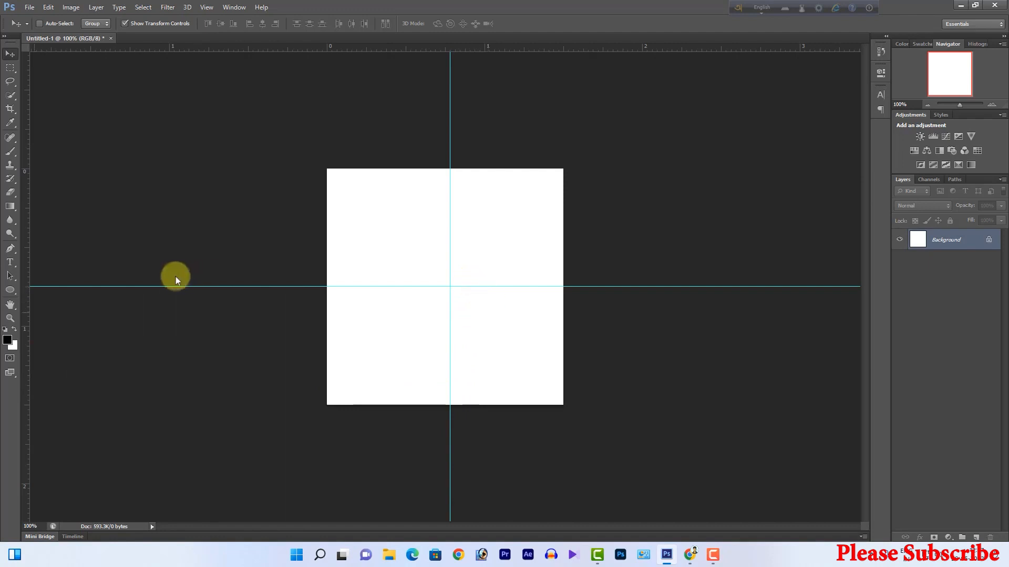
Replace the Custom Shape tool's current shapes with the complete All set.
{"action": "left_click", "coordinate": [10, 289]}
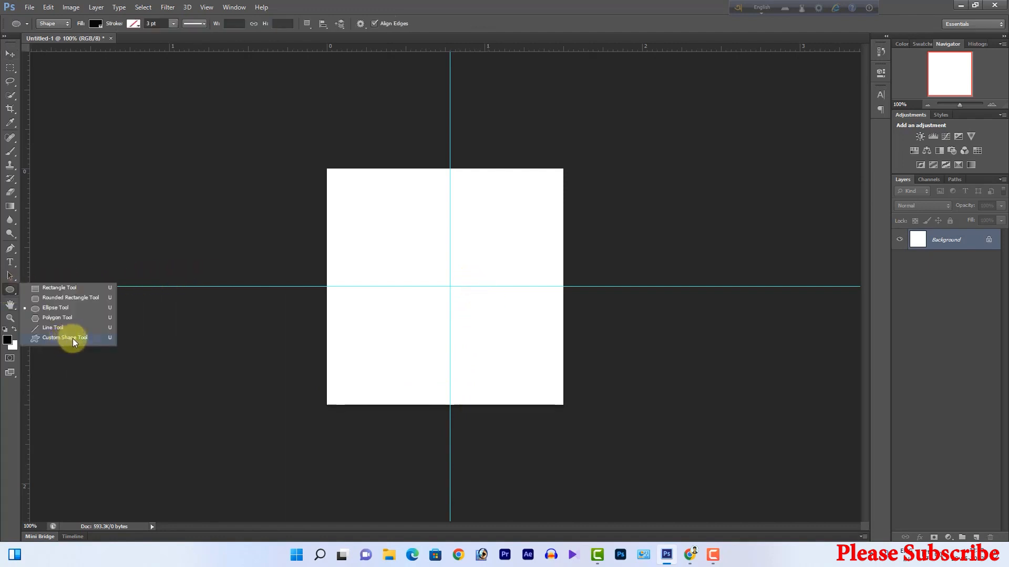
{"action": "left_click", "coordinate": [72, 339]}
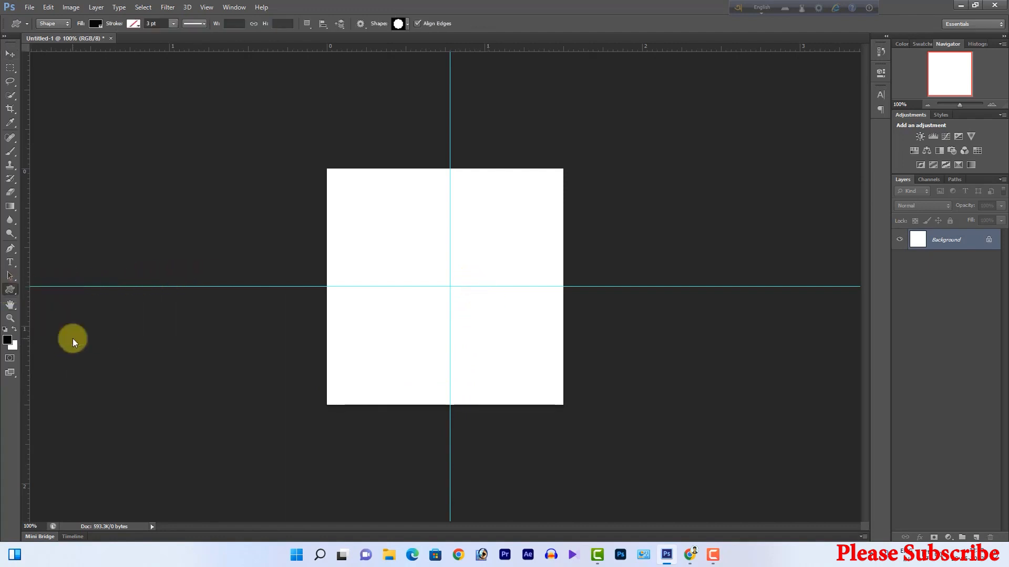
{"action": "left_click", "coordinate": [405, 25]}
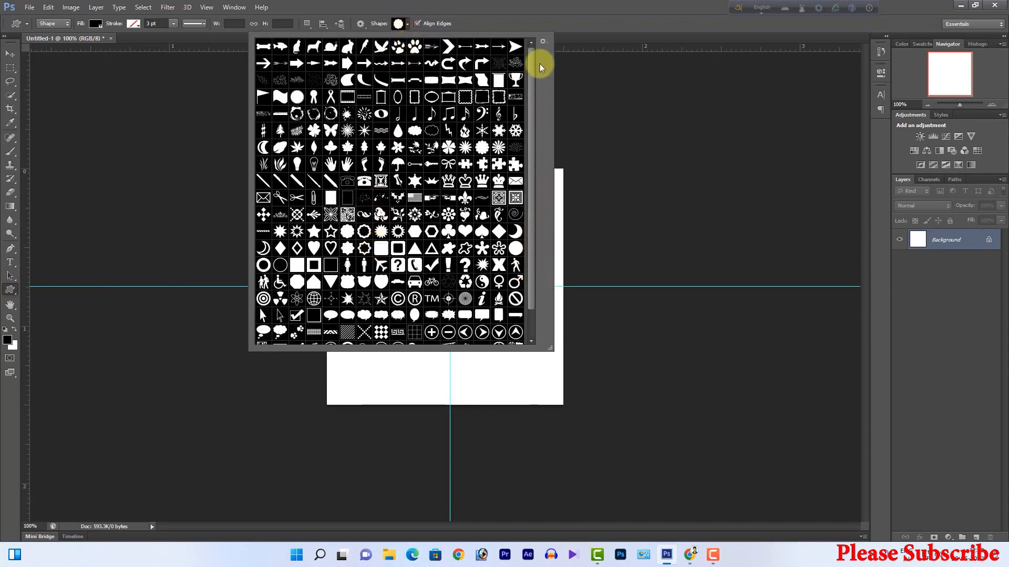
{"action": "left_click", "coordinate": [543, 41]}
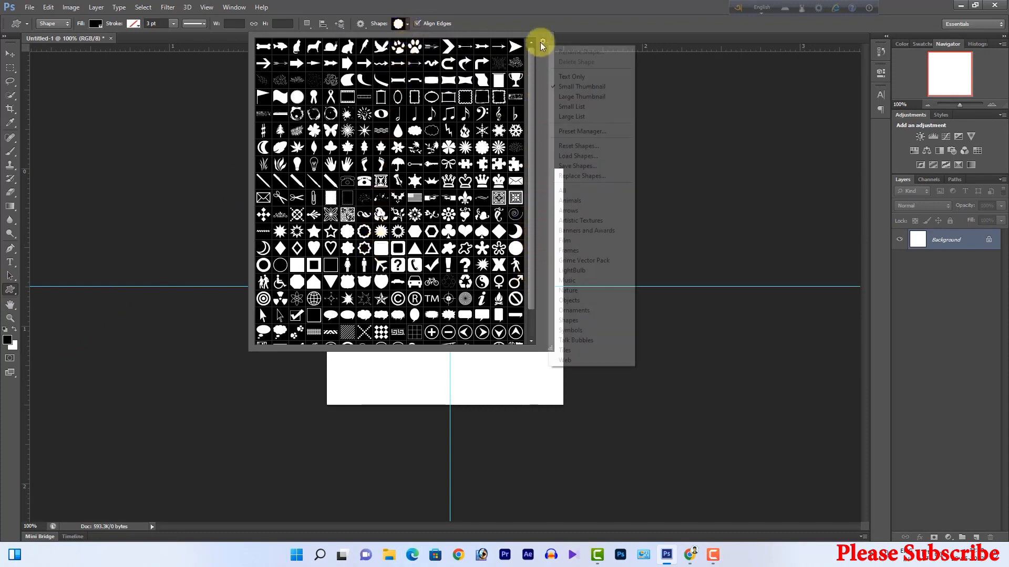
{"action": "left_click", "coordinate": [582, 193]}
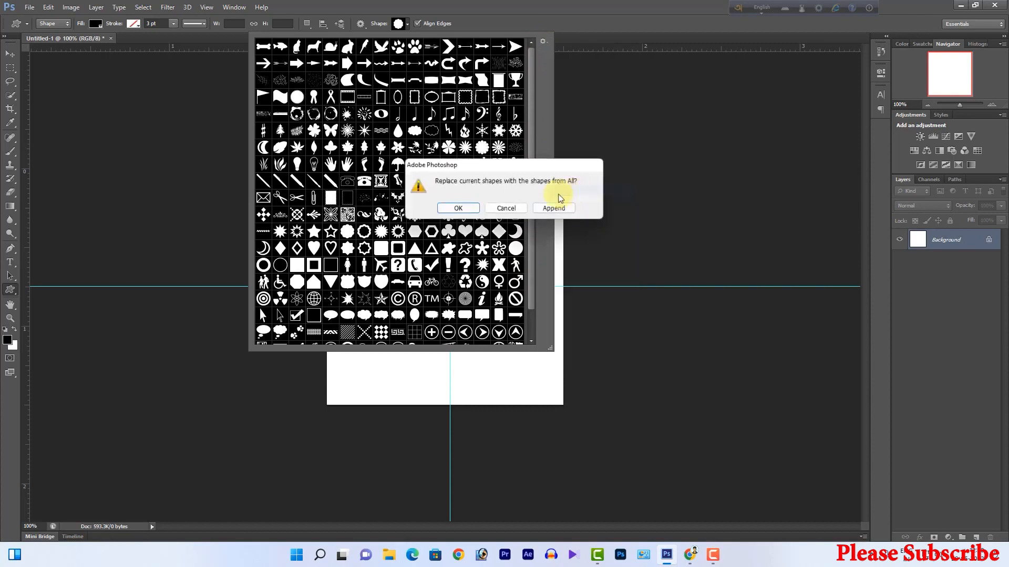
{"action": "left_click", "coordinate": [452, 207]}
Draw a black scalloped flower-like custom shape about 398 × 411 px across the middle of the canvas.
{"action": "scroll", "coordinate": [528, 216], "scroll_direction": "down", "scroll_amount": 3}
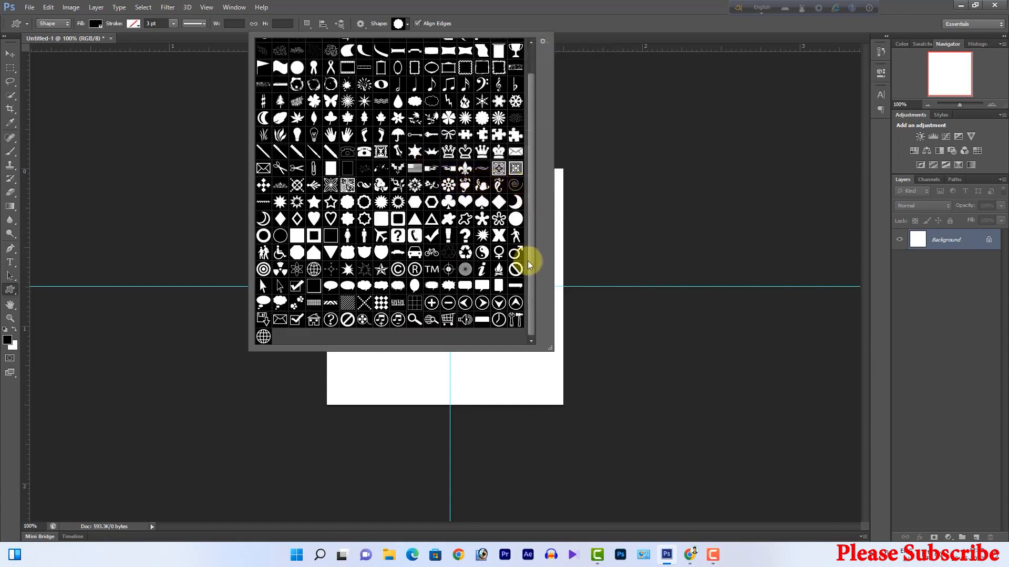
{"action": "scroll", "coordinate": [526, 228], "scroll_direction": "up", "scroll_amount": 3}
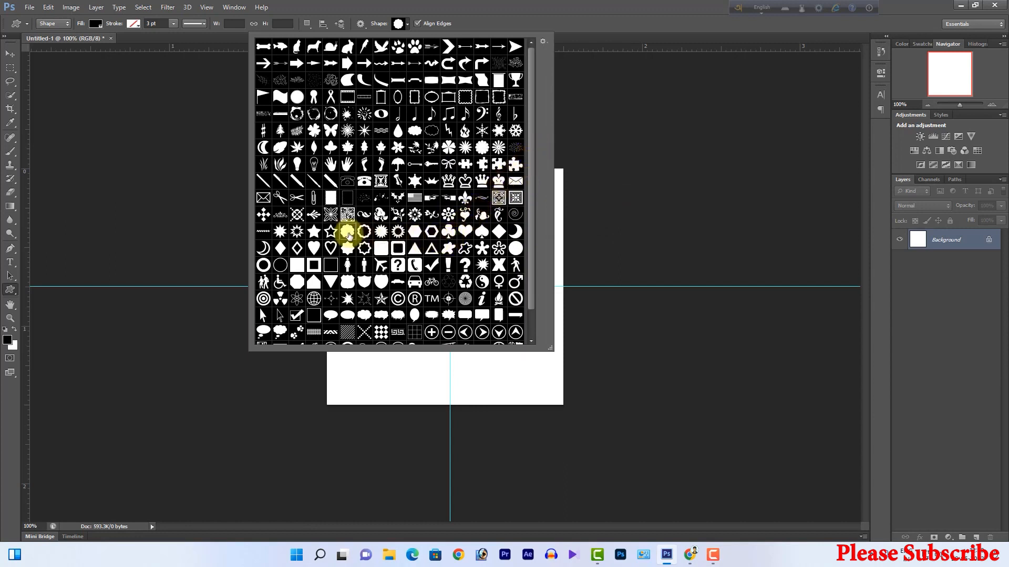
{"action": "double_click", "coordinate": [349, 235]}
{"action": "left_click_drag", "start_coordinate": [342, 189], "coordinate": [550, 406]}
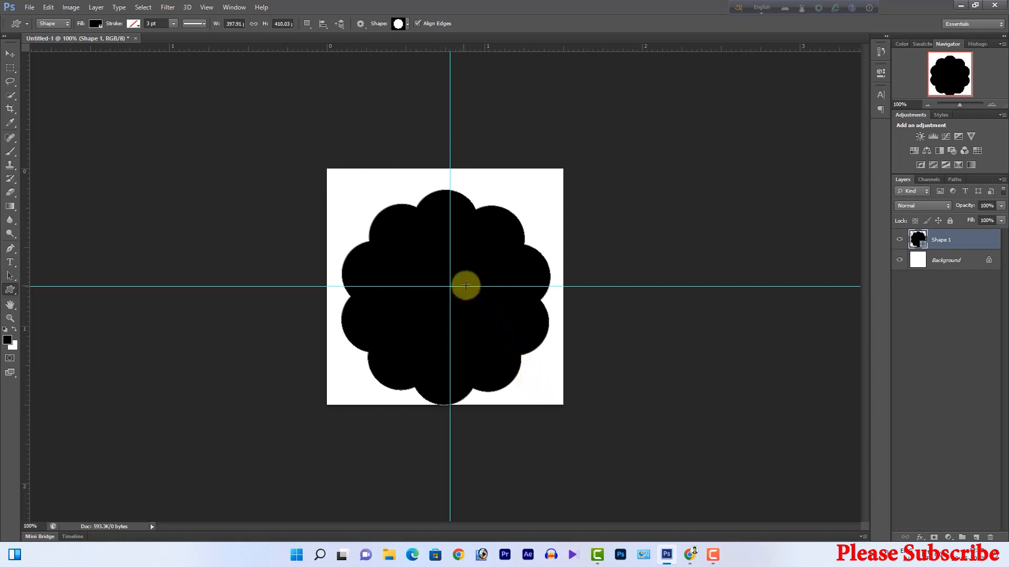
Align the scalloped shape to the centre of the canvas in both directions and shift the vertical guide onto that centre.
{"action": "left_click", "coordinate": [10, 54]}
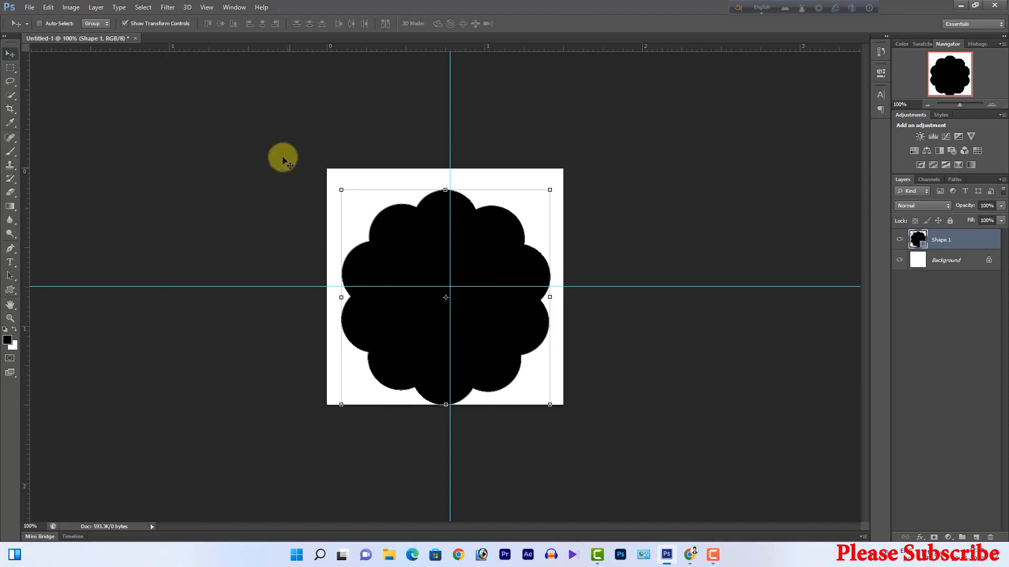
{"action": "key", "text": "ctrl+a"}
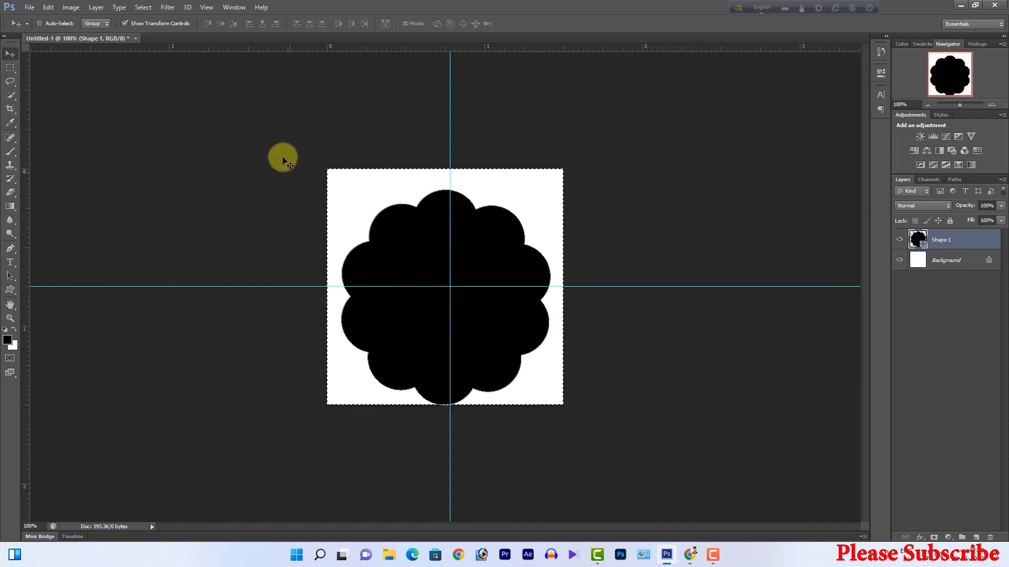
{"action": "left_click", "coordinate": [262, 23]}
{"action": "left_click", "coordinate": [221, 24]}
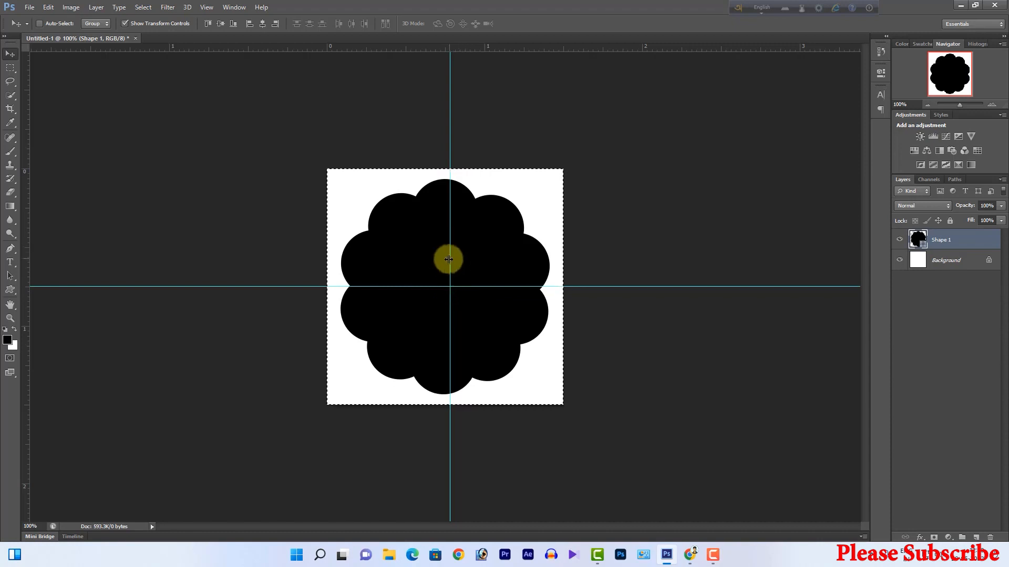
{"action": "left_click_drag", "start_coordinate": [450, 258], "coordinate": [446, 259]}
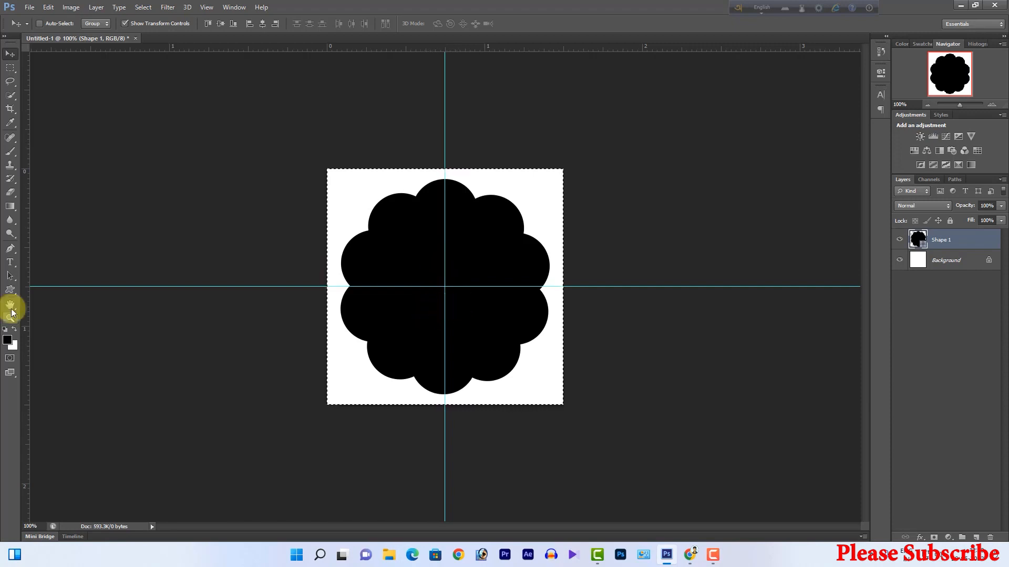
Clear the selection and draw a circle about 308 px in diameter over the scalloped shape with the Ellipse tool.
{"action": "left_click", "coordinate": [11, 289]}
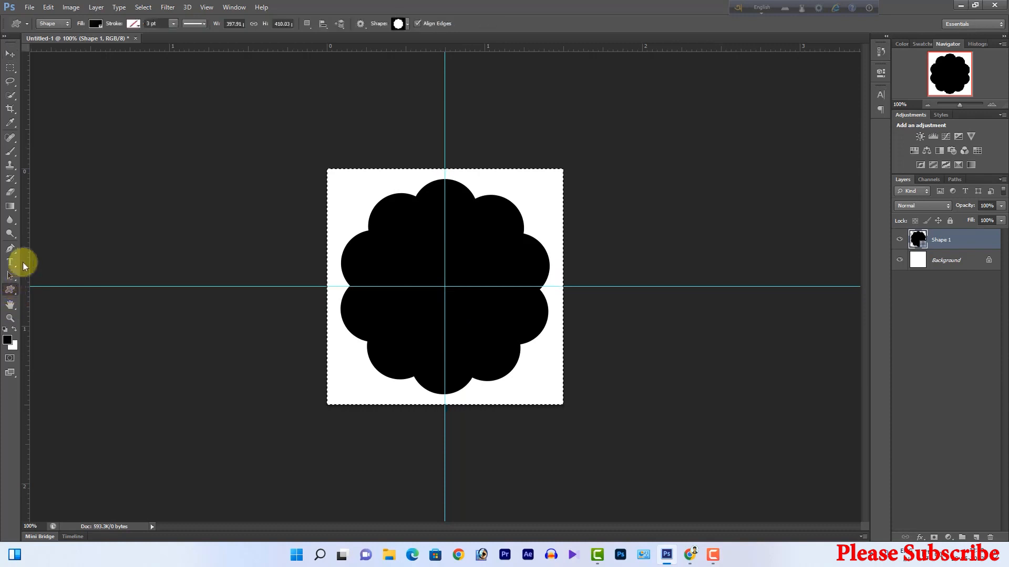
{"action": "right_click", "coordinate": [10, 291]}
{"action": "left_click", "coordinate": [54, 308]}
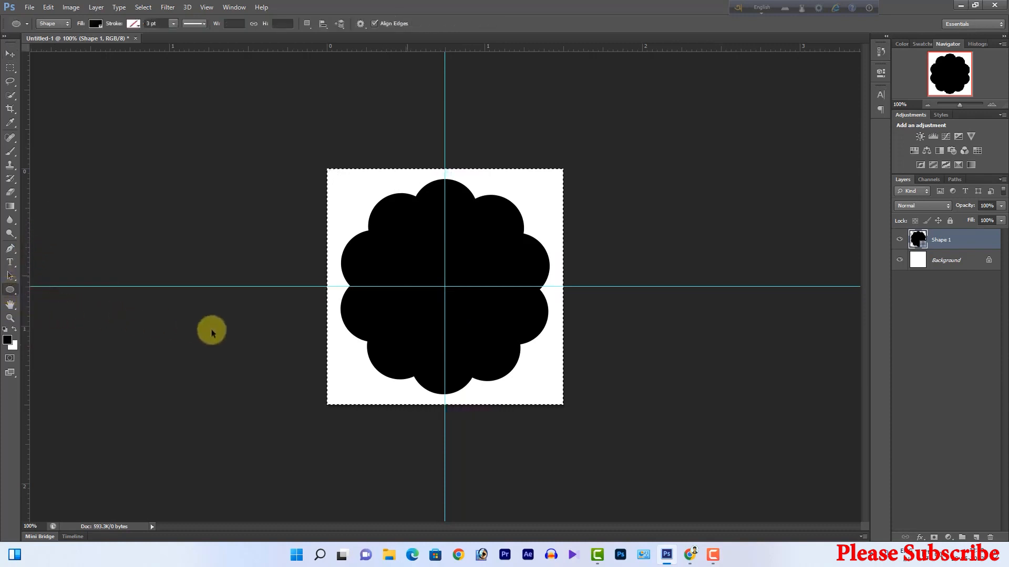
{"action": "key", "text": "ctrl+d"}
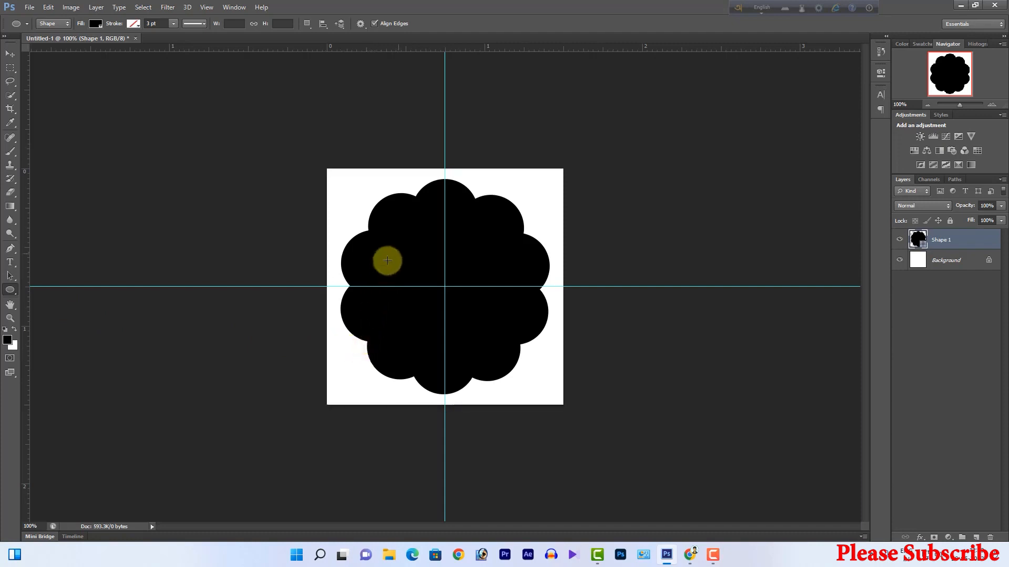
{"action": "left_click_drag", "start_coordinate": [376, 232], "coordinate": [538, 395]}
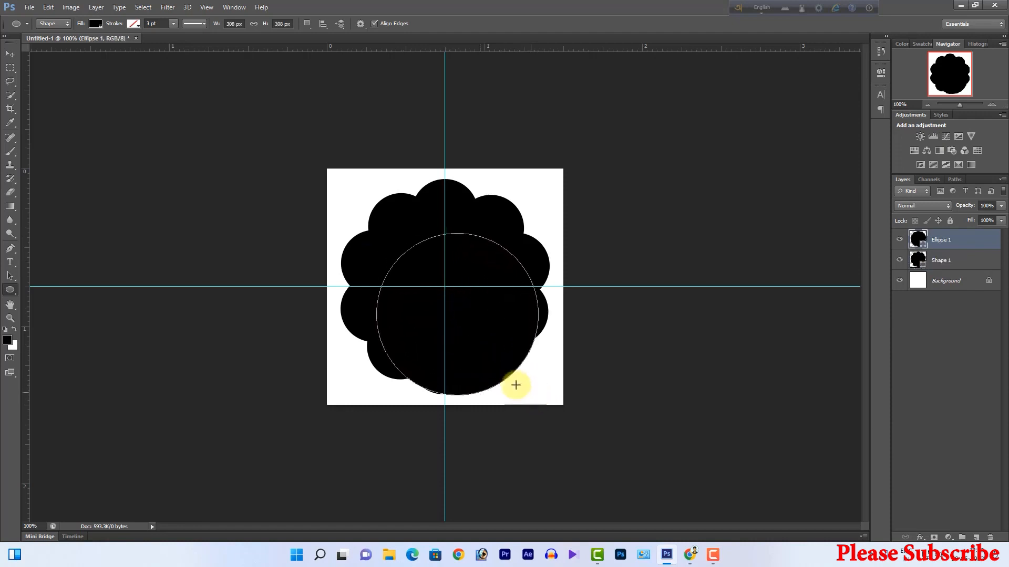
Centre the circle on the guide intersection and scale it up proportionally to about 115%.
{"action": "key", "text": "ctrl+t"}
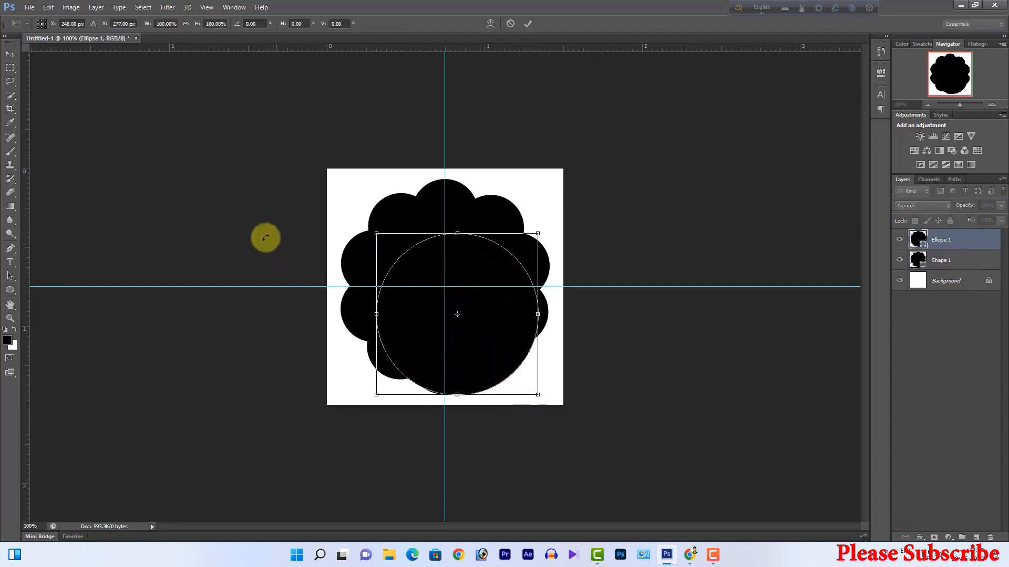
{"action": "left_click_drag", "start_coordinate": [506, 342], "coordinate": [504, 322]}
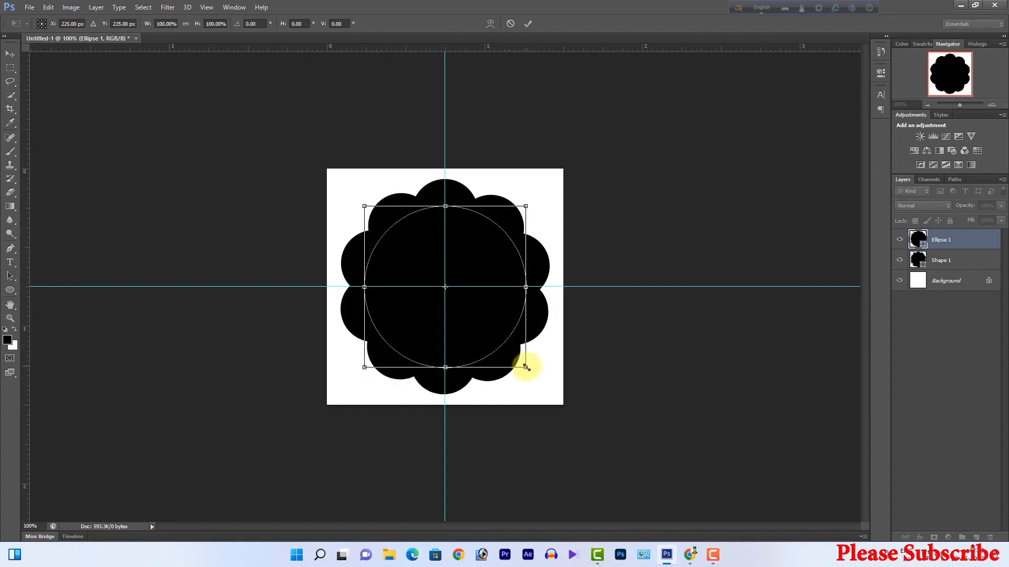
{"action": "left_click_drag", "start_coordinate": [526, 367], "coordinate": [541, 378]}
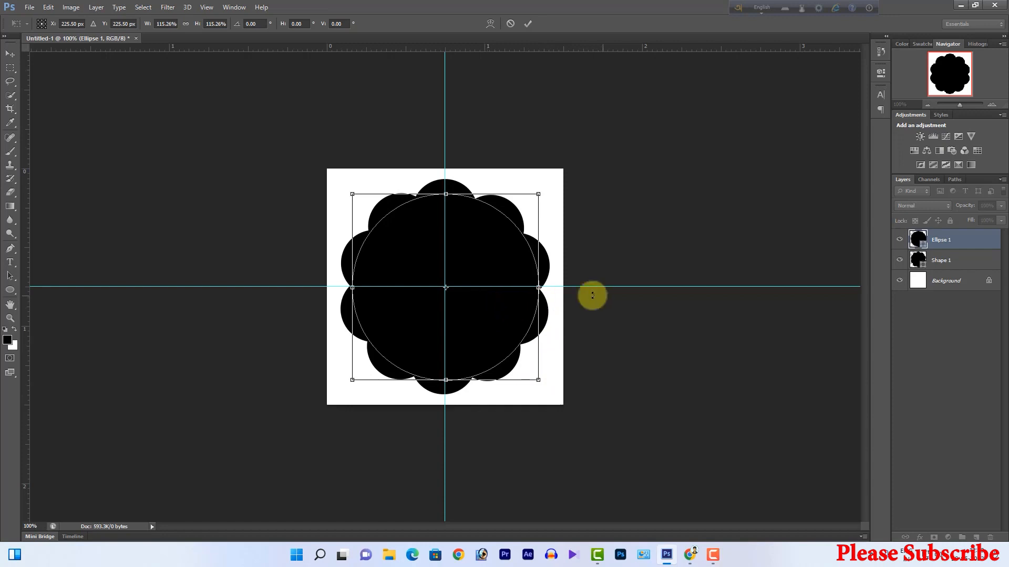
{"action": "key", "text": "Return"}
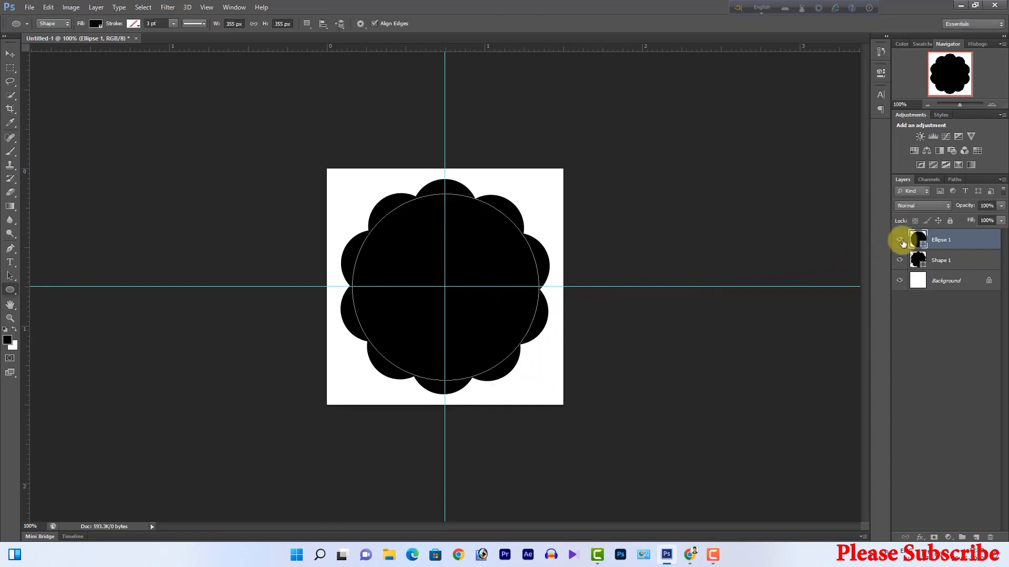
Change the circle's fill colour to white (ffffff).
{"action": "double_click", "coordinate": [916, 239]}
{"action": "left_click_drag", "start_coordinate": [390, 180], "coordinate": [344, 126]}
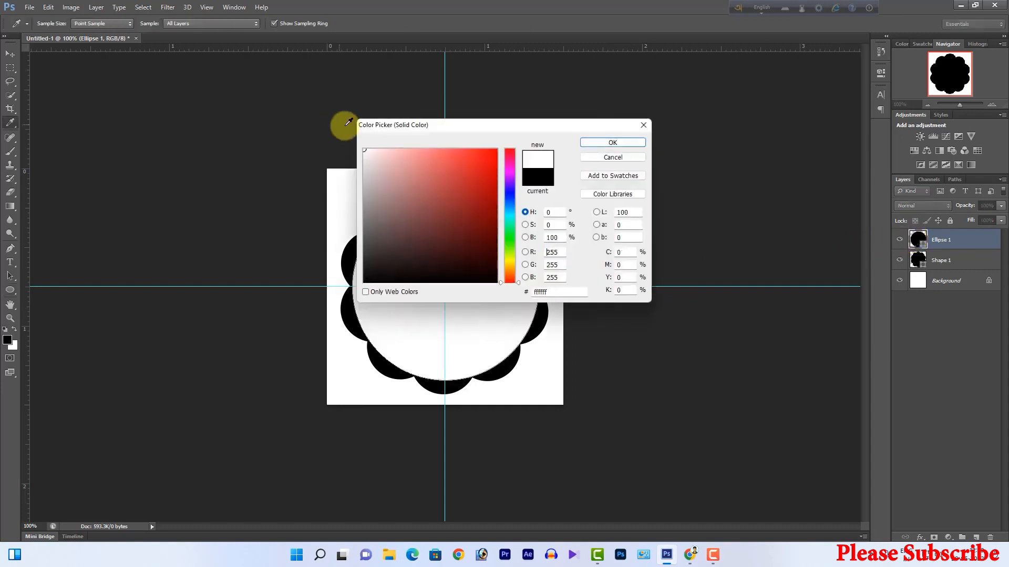
{"action": "left_click", "coordinate": [611, 140]}
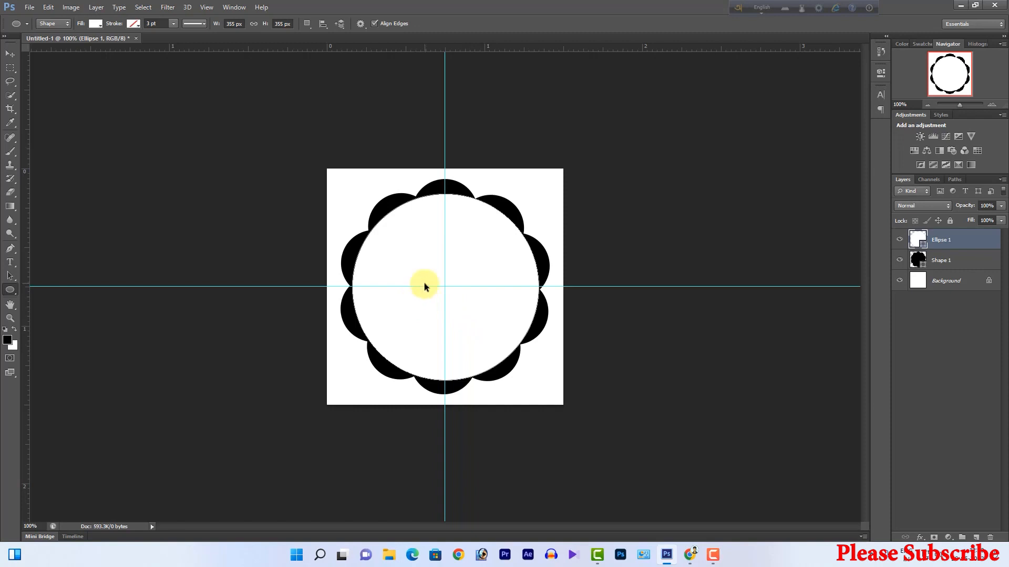
Duplicate the white circle and scale the copy down about its centre to about 92%.
{"action": "key", "text": "ctrl+j"}
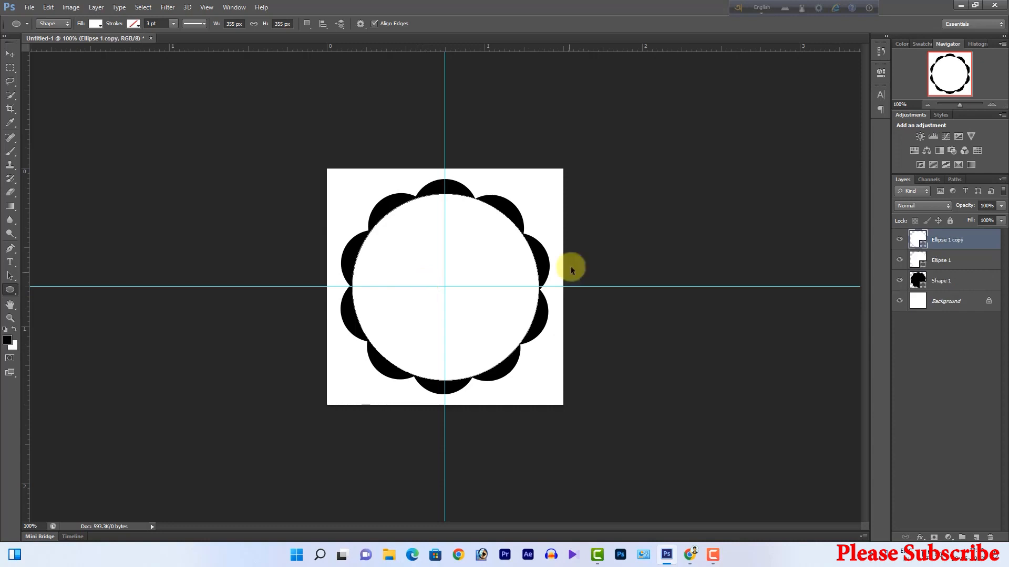
{"action": "key", "text": "ctrl+t"}
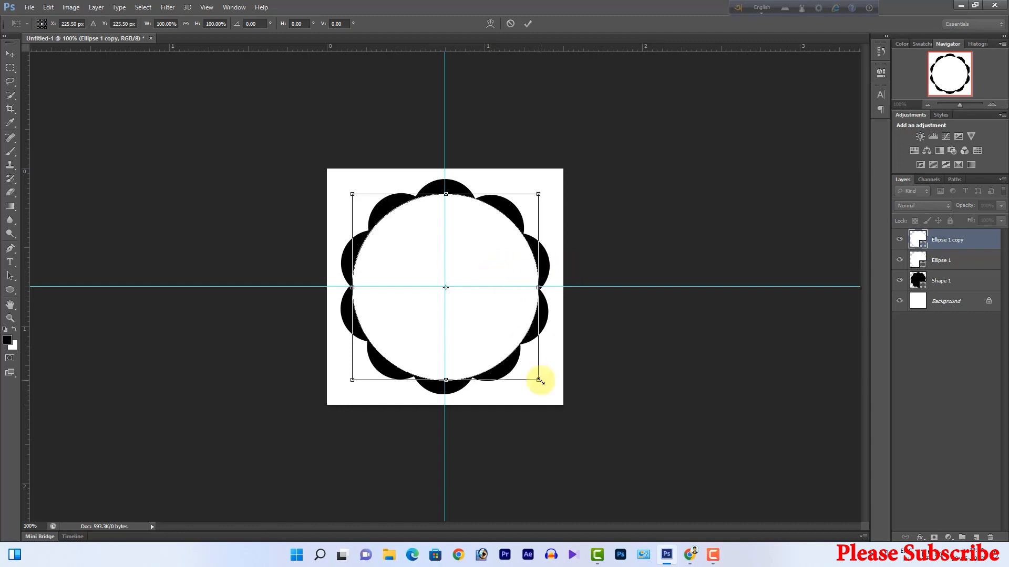
{"action": "left_click_drag", "start_coordinate": [538, 380], "coordinate": [529, 377]}
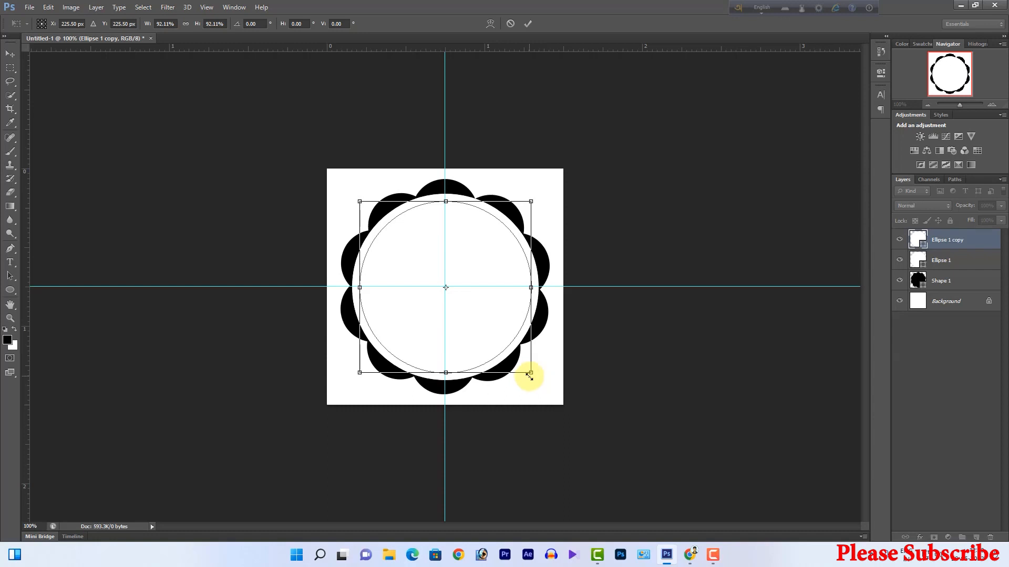
{"action": "key", "text": "Return"}
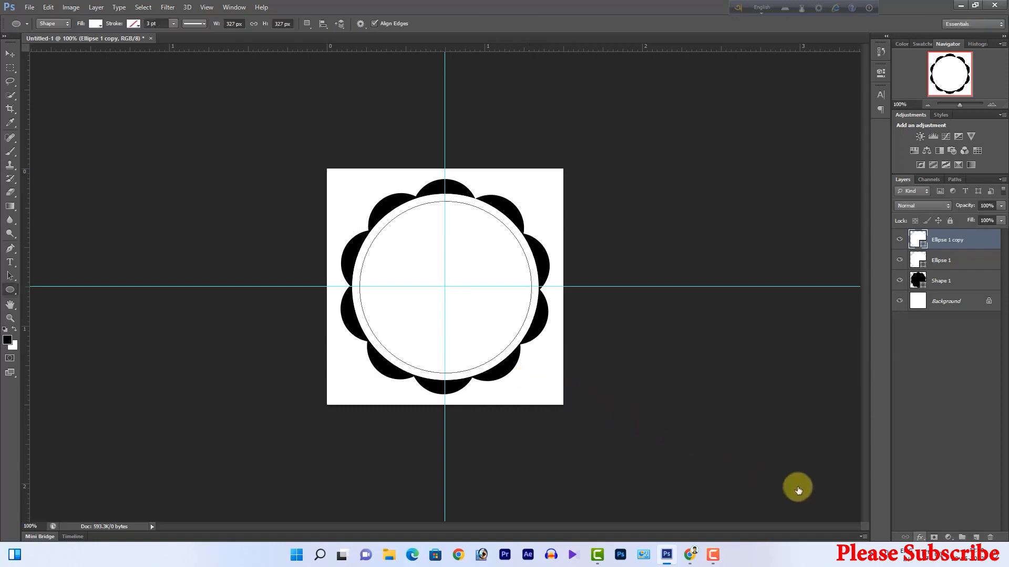
Add a 3 px black outside Stroke layer style to the smaller white circle.
{"action": "left_click", "coordinate": [920, 538]}
{"action": "left_click", "coordinate": [913, 439]}
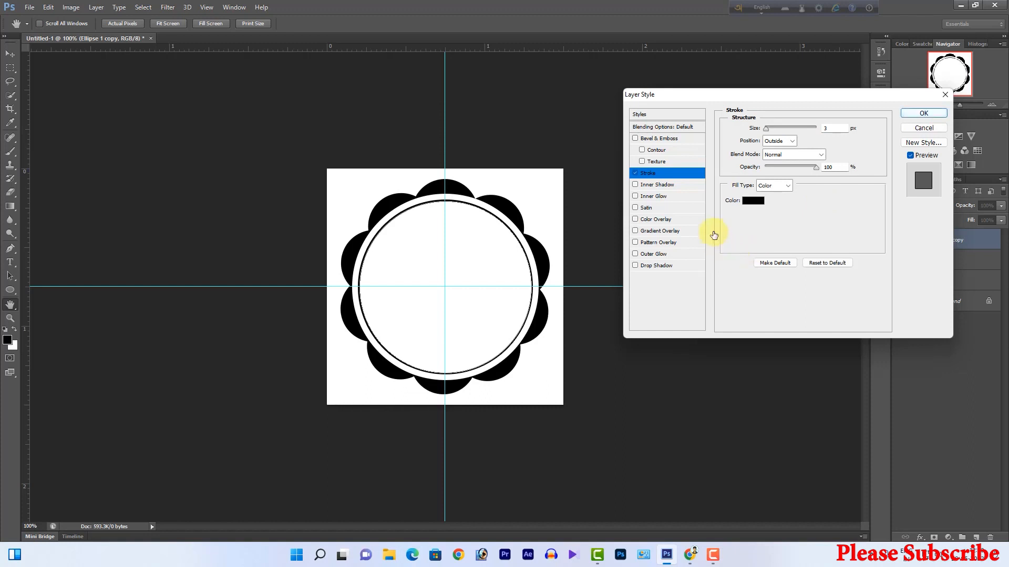
{"action": "left_click", "coordinate": [917, 113]}
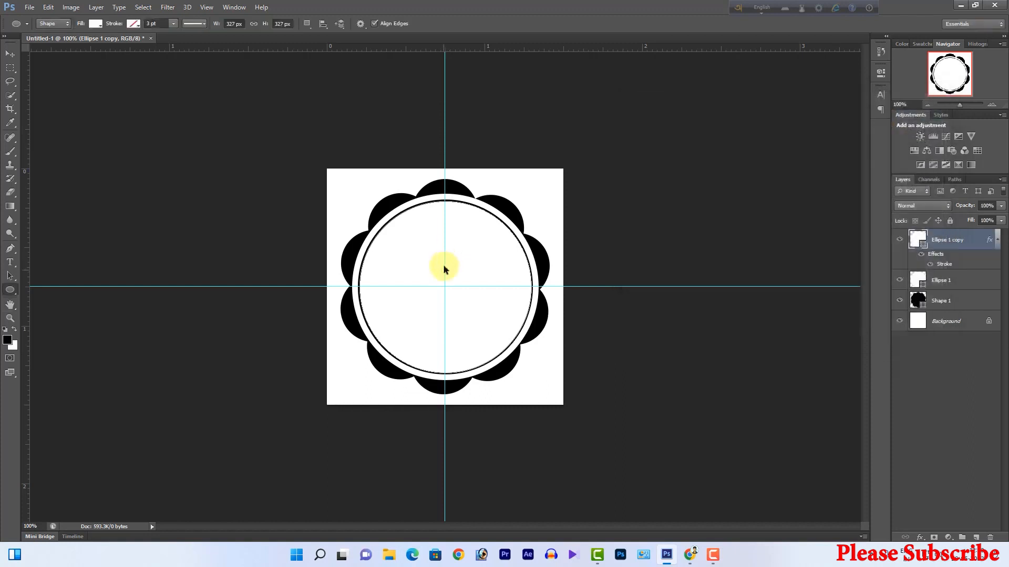
Duplicate the stroked circle and scale the copy down proportionally about its centre to about 70%.
{"action": "key", "text": "ctrl+j"}
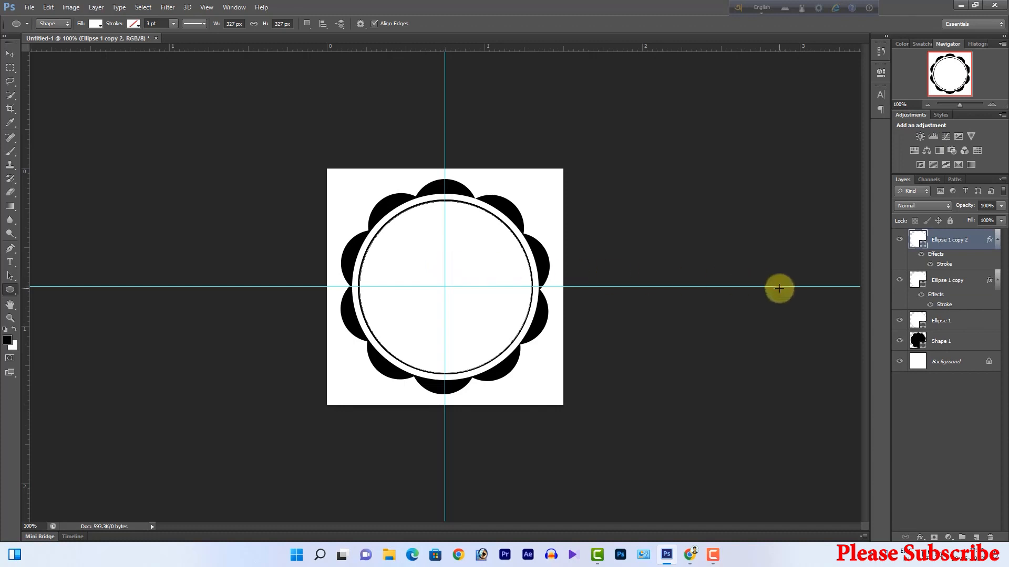
{"action": "key", "text": "ctrl+t"}
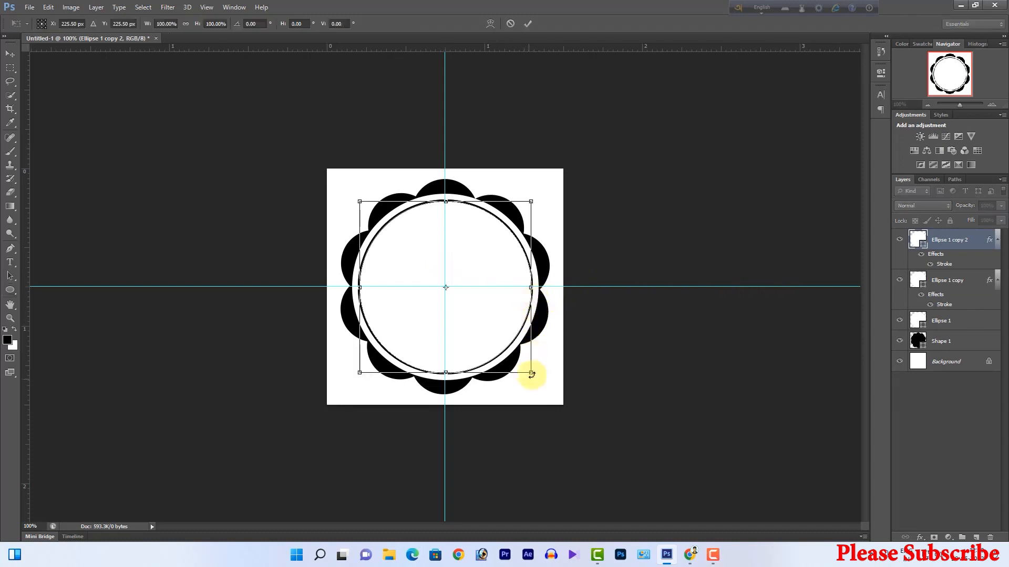
{"action": "left_click_drag", "start_coordinate": [530, 374], "coordinate": [505, 348]}
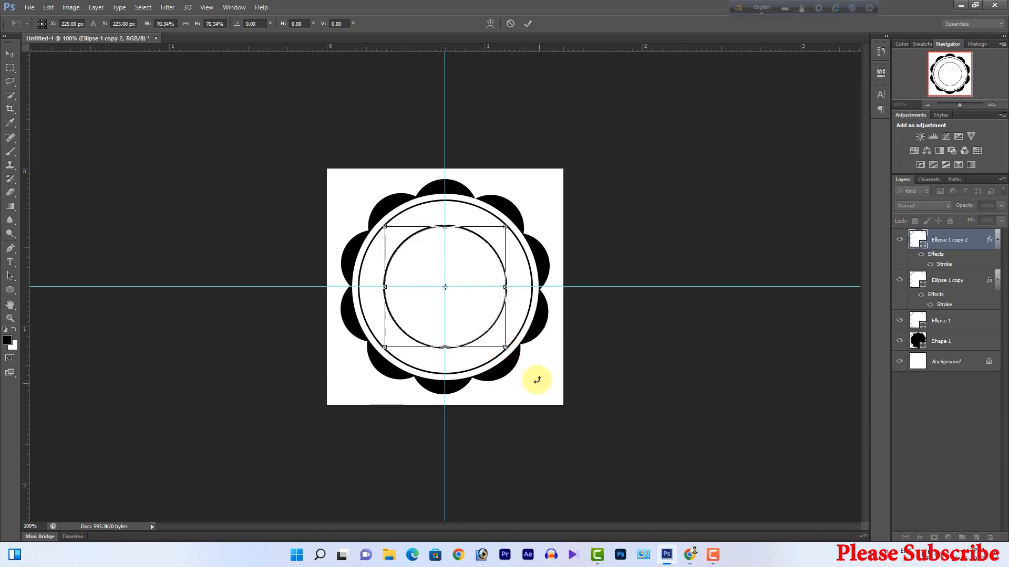
{"action": "key", "text": "Return"}
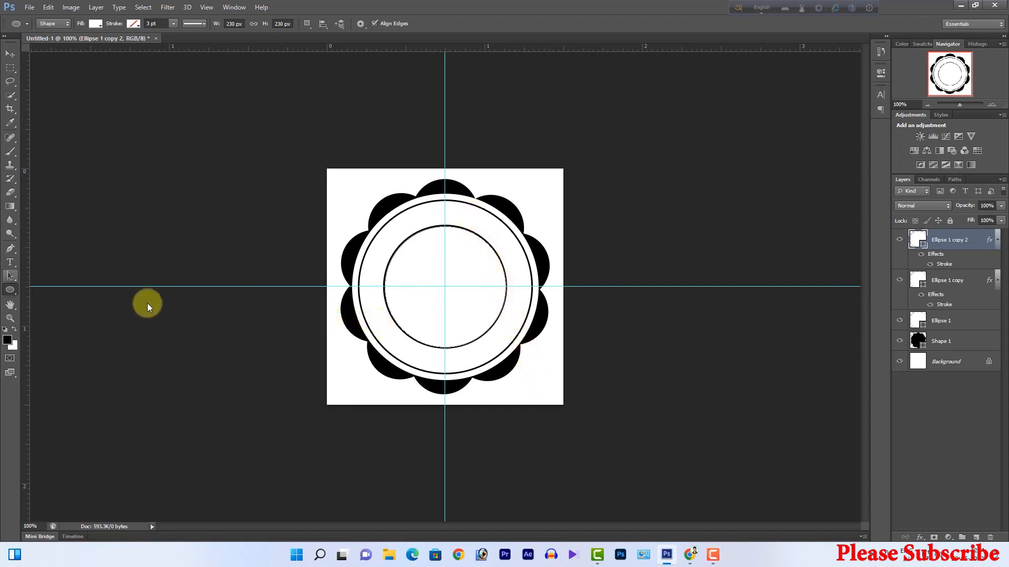
Draw a circular path slightly larger than the inner circle with the Ellipse tool in Path mode and centre it on the guide intersection.
{"action": "right_click", "coordinate": [10, 289]}
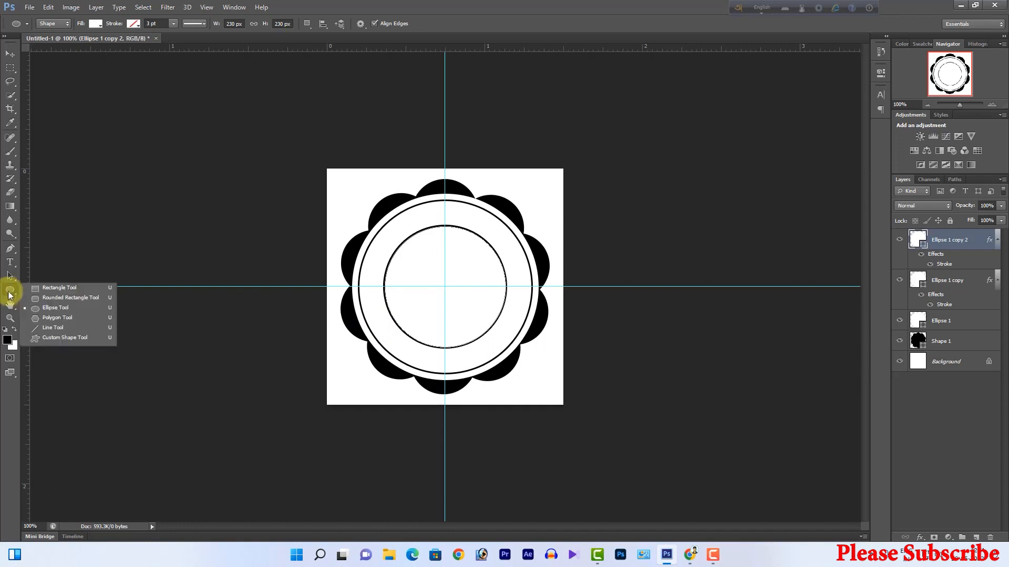
{"action": "left_click", "coordinate": [62, 310]}
{"action": "left_click", "coordinate": [53, 24]}
{"action": "left_click", "coordinate": [47, 34]}
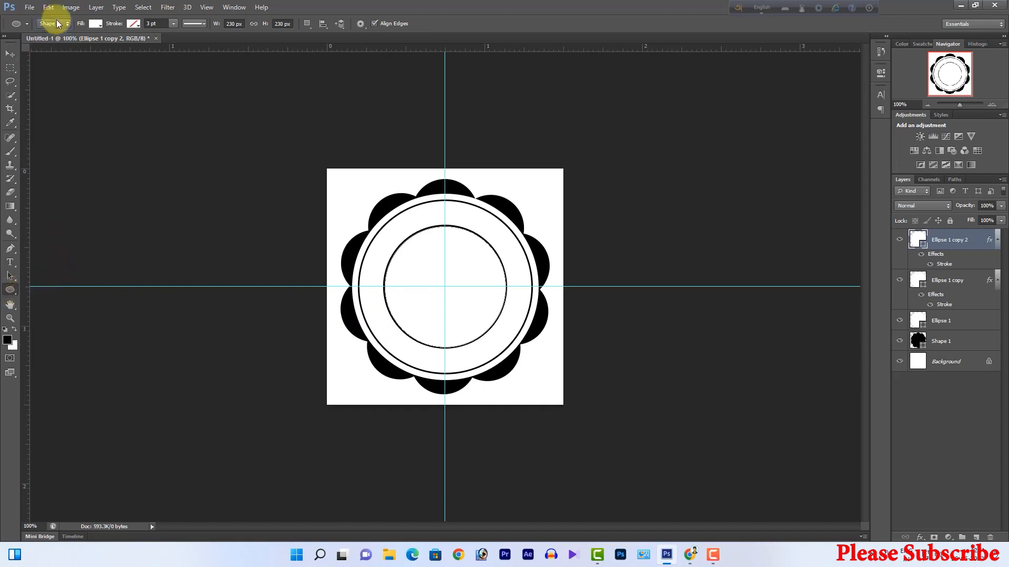
{"action": "left_click", "coordinate": [62, 24]}
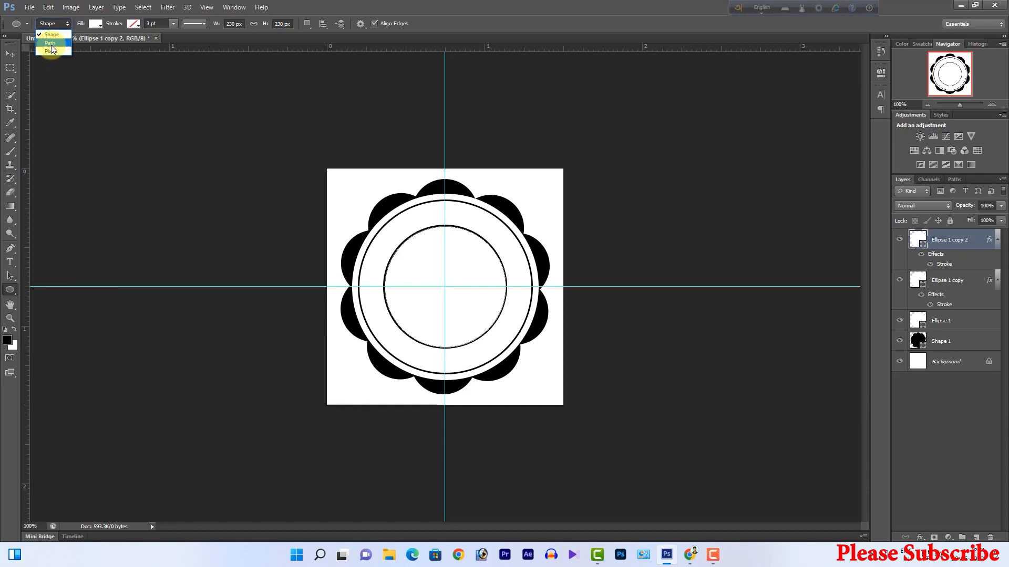
{"action": "left_click", "coordinate": [51, 44]}
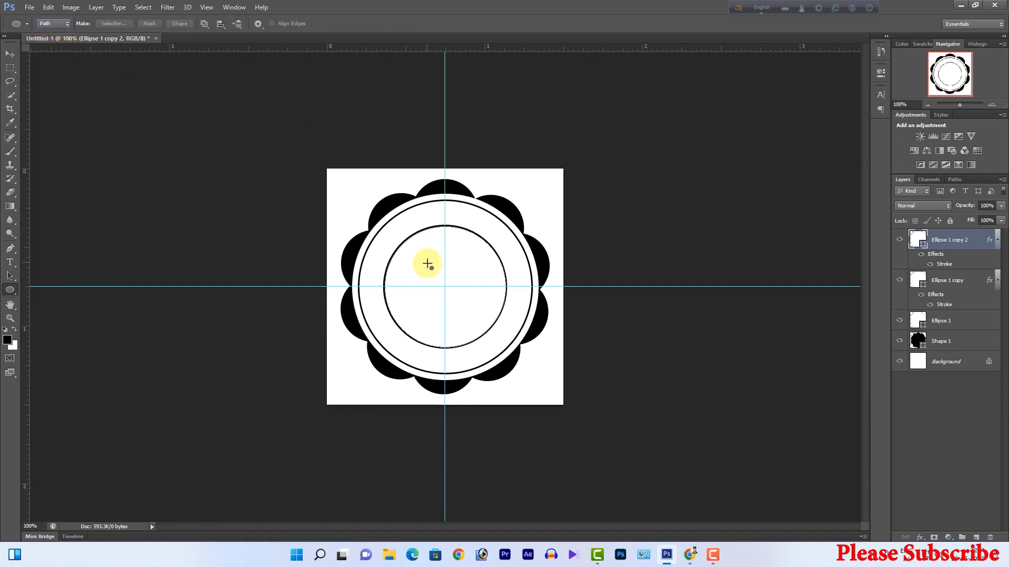
{"action": "left_click_drag", "start_coordinate": [383, 227], "coordinate": [515, 362]}
{"action": "key", "text": "ctrl+t"}
{"action": "left_click_drag", "start_coordinate": [473, 314], "coordinate": [468, 307]}
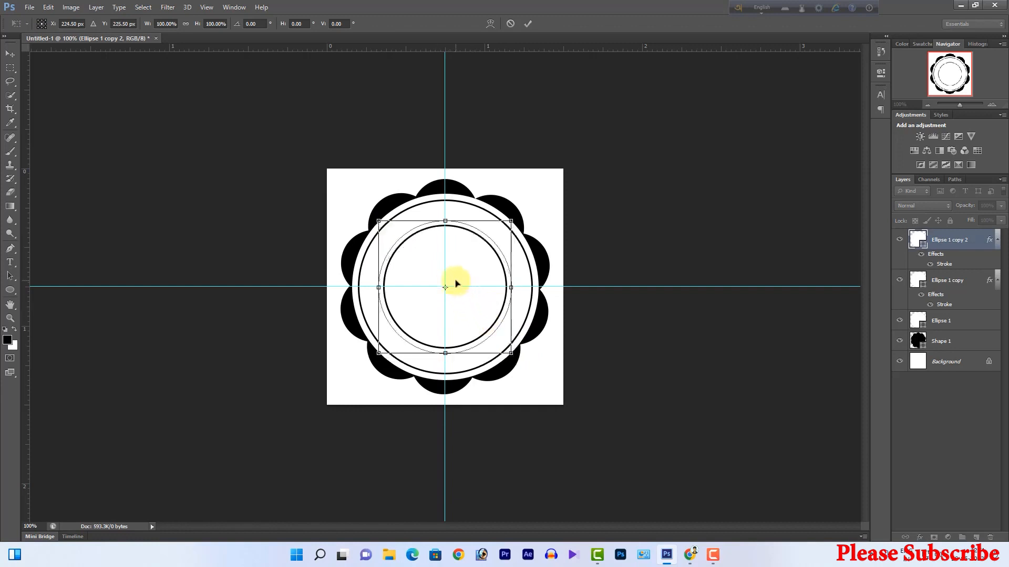
{"action": "key", "text": "Return"}
{"action": "key", "text": "u"}
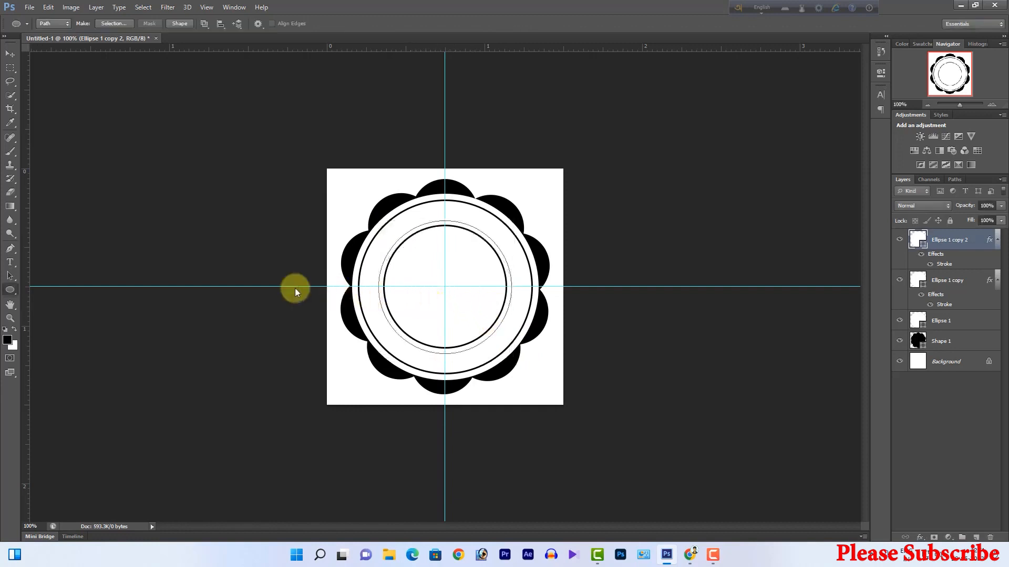
Add the text "Name Your Company Hare" along the upper part of the circular path, starting at its left side.
{"action": "left_click", "coordinate": [10, 262]}
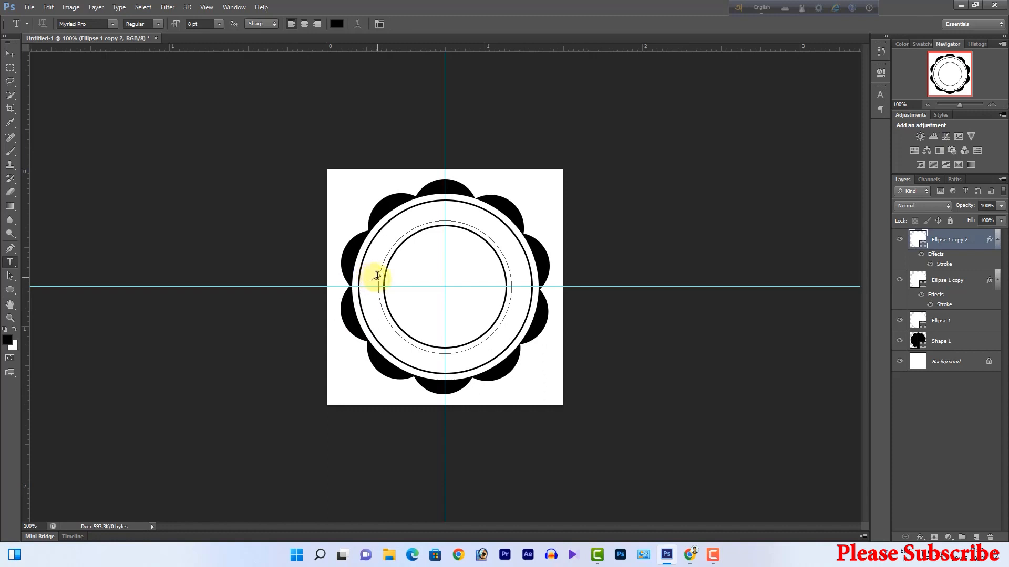
{"action": "left_click", "coordinate": [377, 276]}
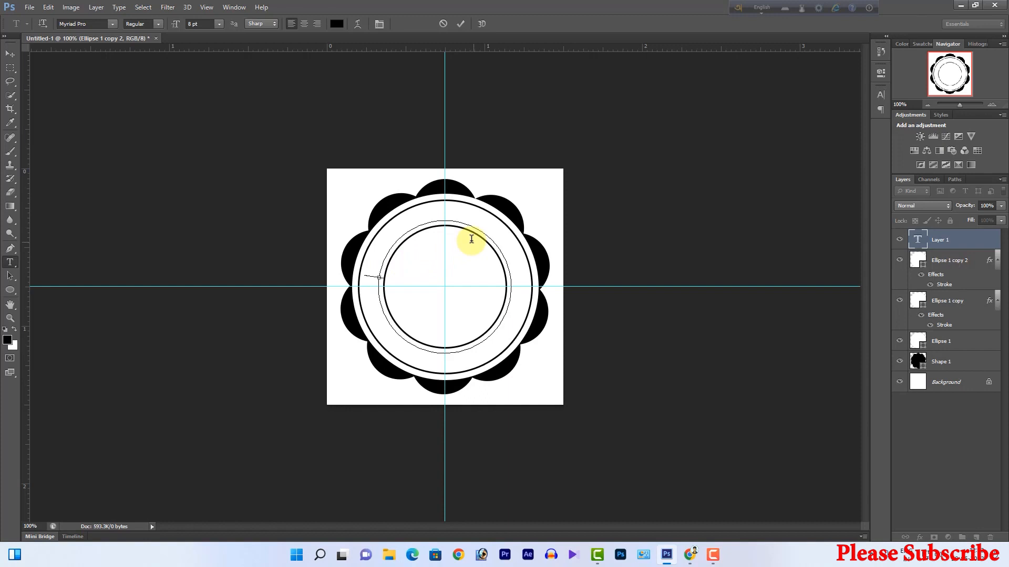
{"action": "type", "text": "Name"}
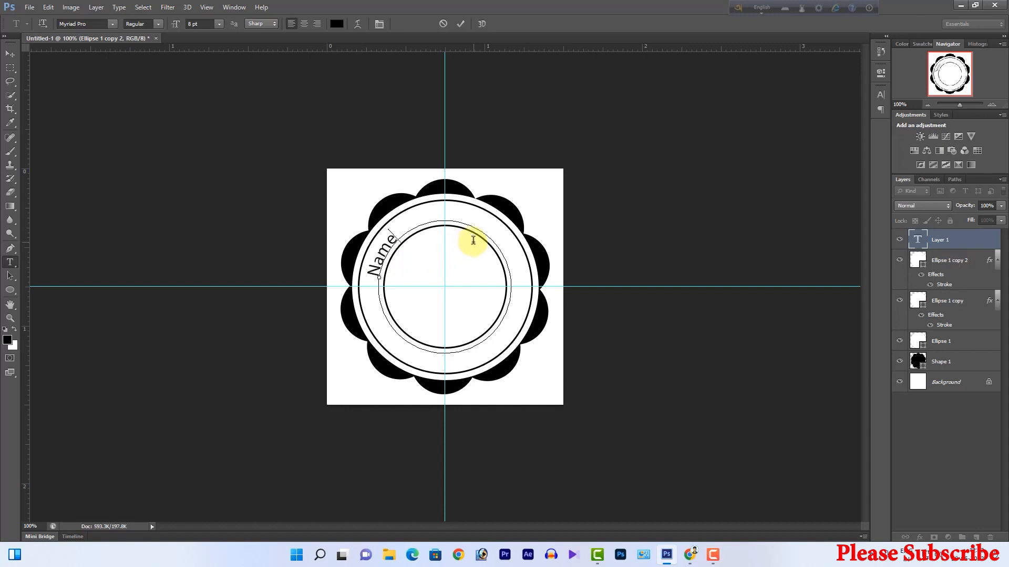
{"action": "type", "text": " Your Company Hare"}
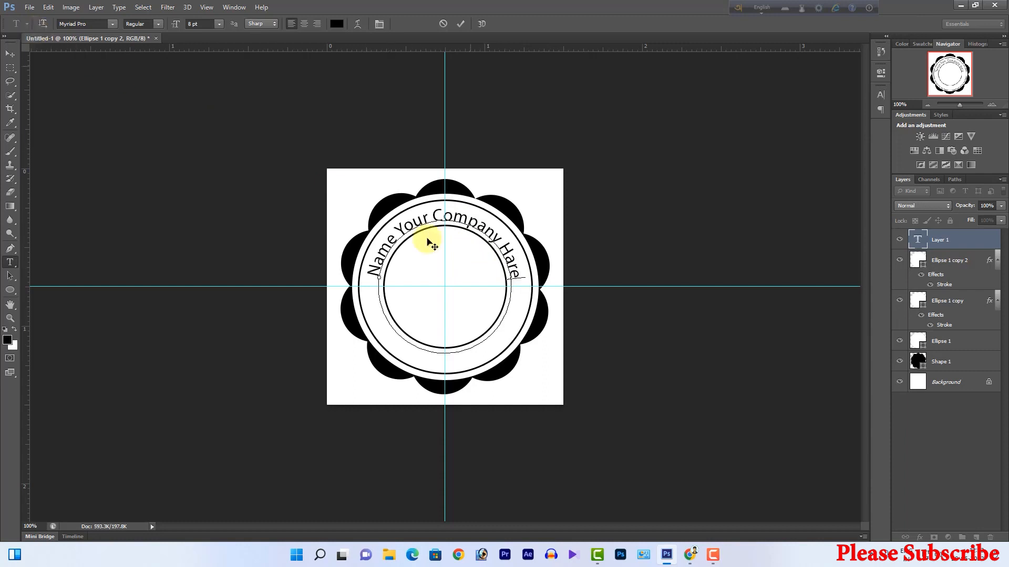
Set the font style of all the curved company text to Myriad Pro Bold.
{"action": "left_click", "coordinate": [378, 23]}
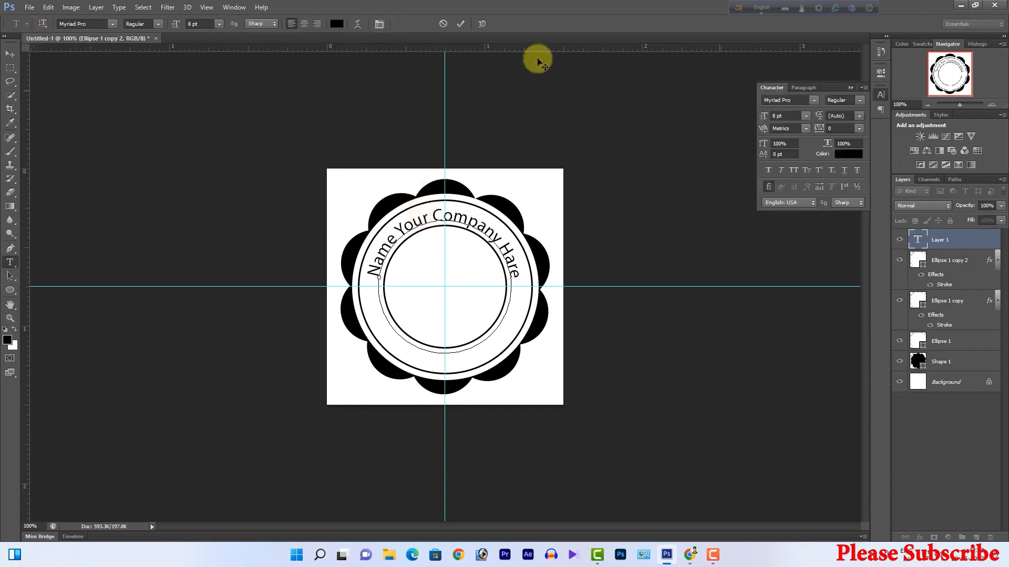
{"action": "left_click", "coordinate": [861, 100]}
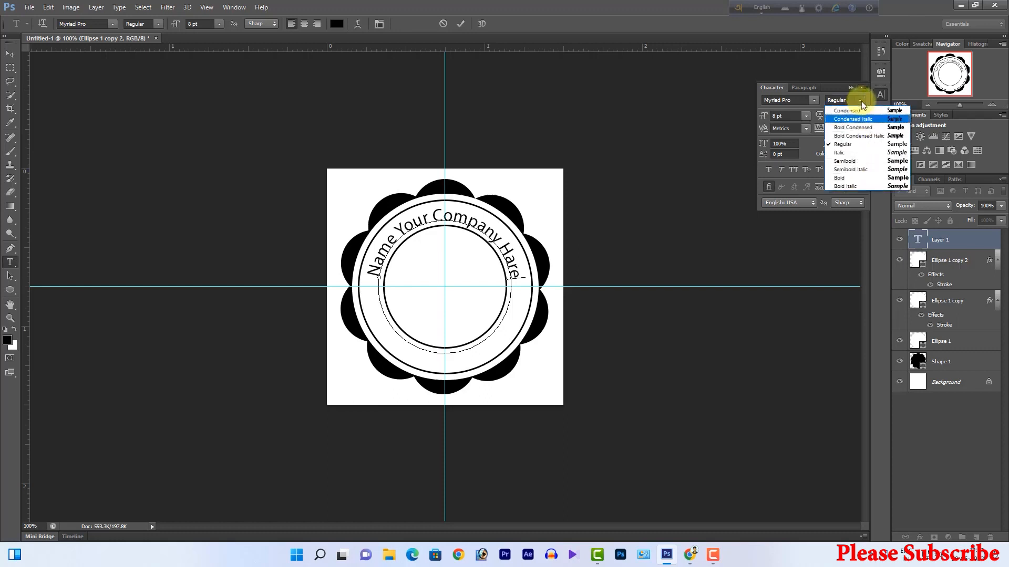
{"action": "left_click", "coordinate": [843, 177]}
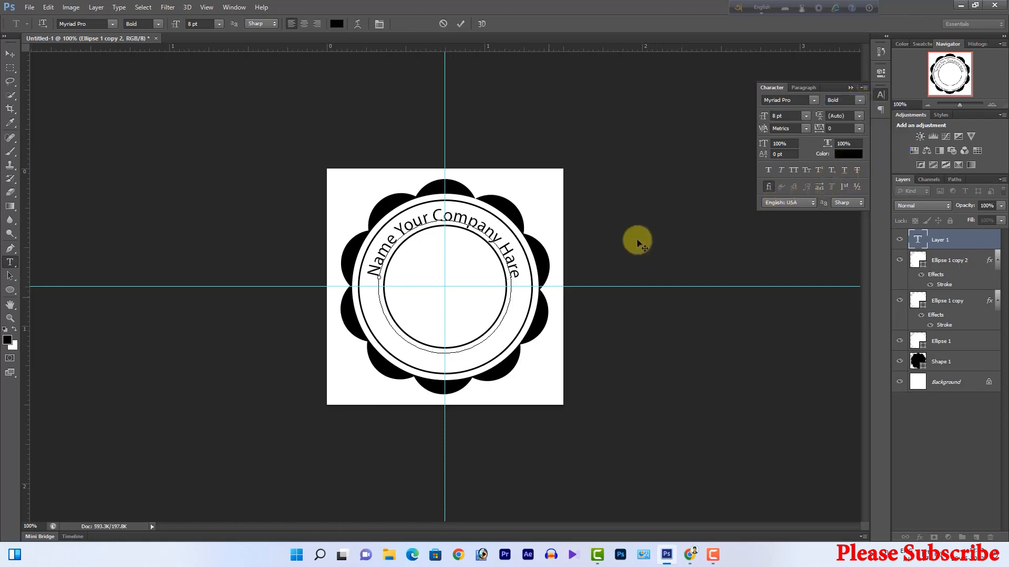
{"action": "left_click_drag", "start_coordinate": [515, 275], "coordinate": [289, 234]}
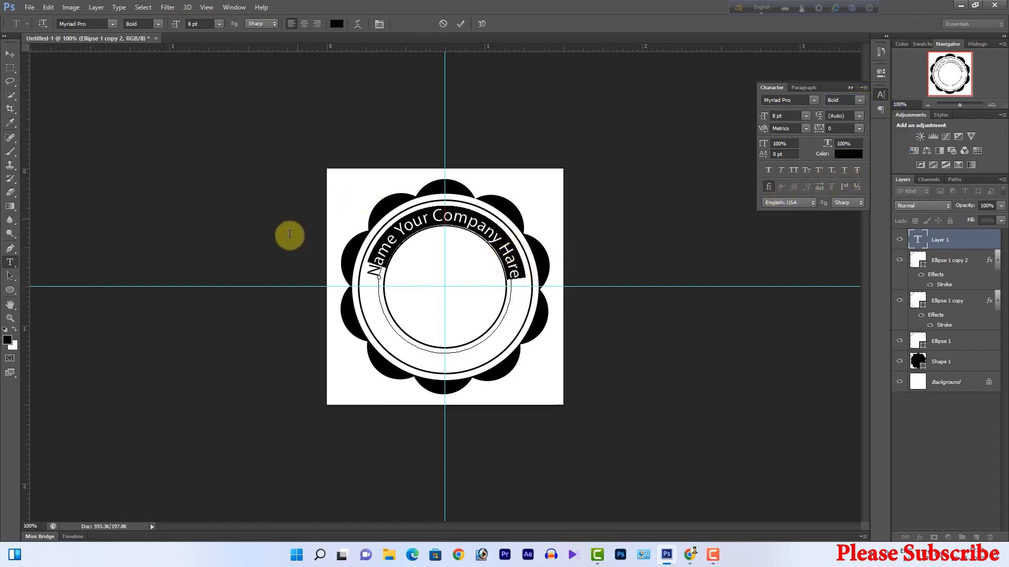
{"action": "left_click", "coordinate": [860, 100]}
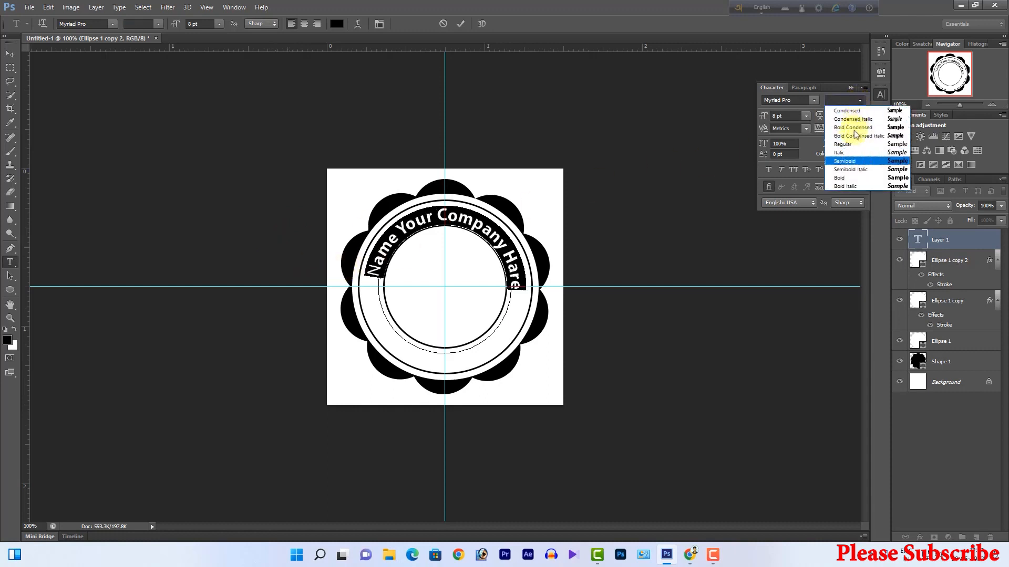
{"action": "left_click", "coordinate": [843, 178]}
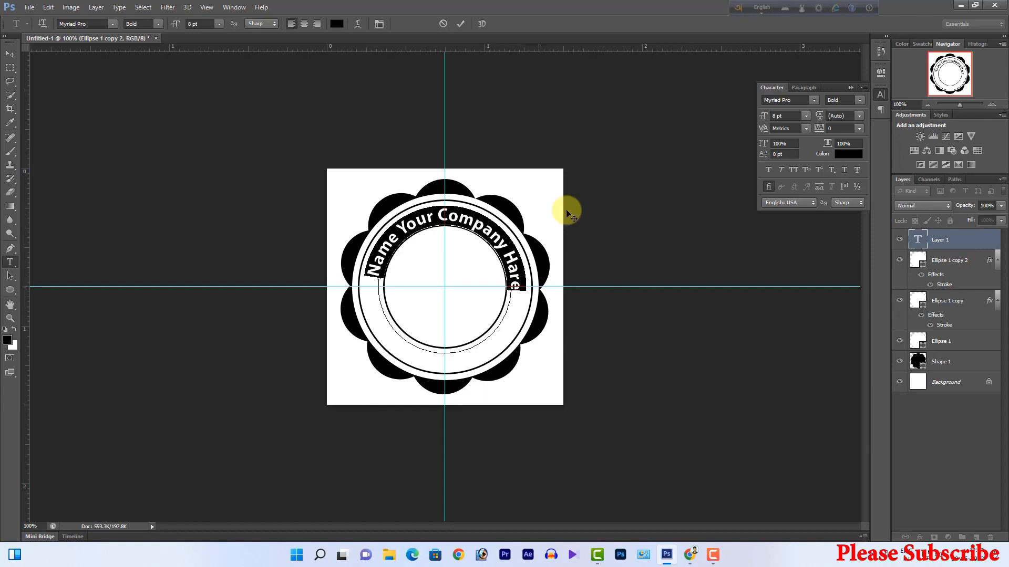
{"action": "left_click", "coordinate": [455, 271]}
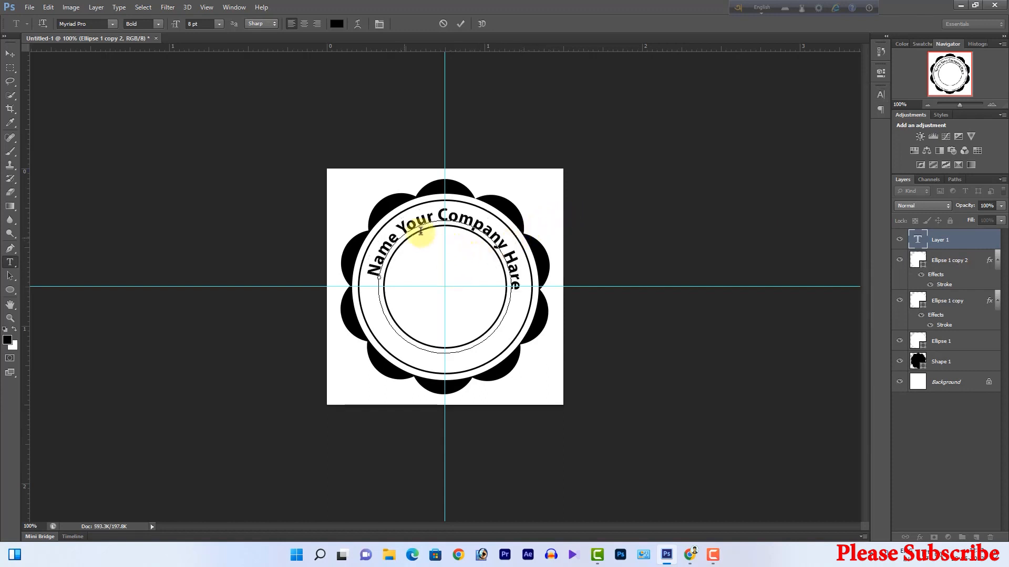
Rotate the curved company text slightly counter-clockwise to balance it about the vertical guide, and enlarge it to 8.26 pt.
{"action": "left_click", "coordinate": [9, 53]}
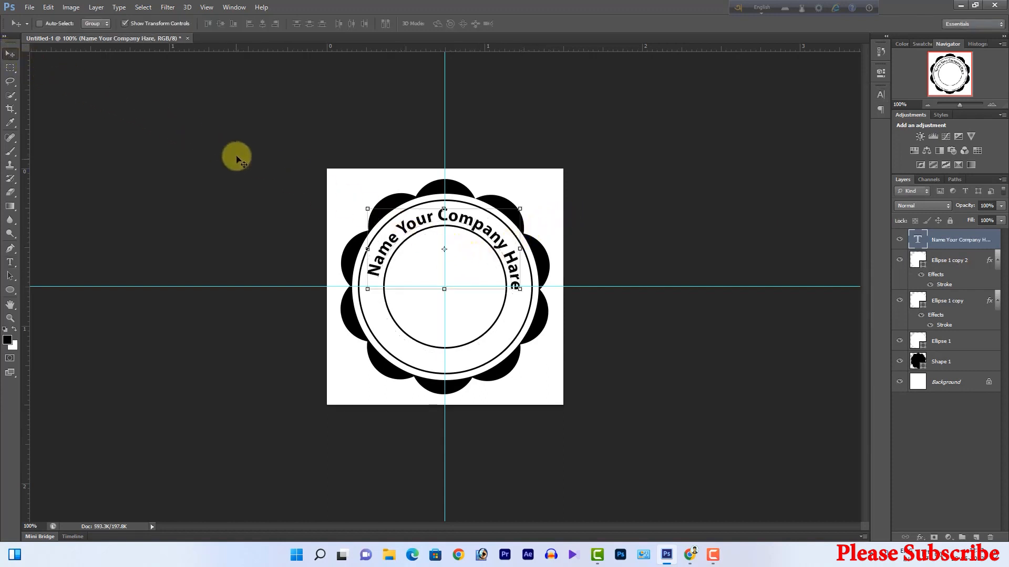
{"action": "key", "text": "ctrl+t"}
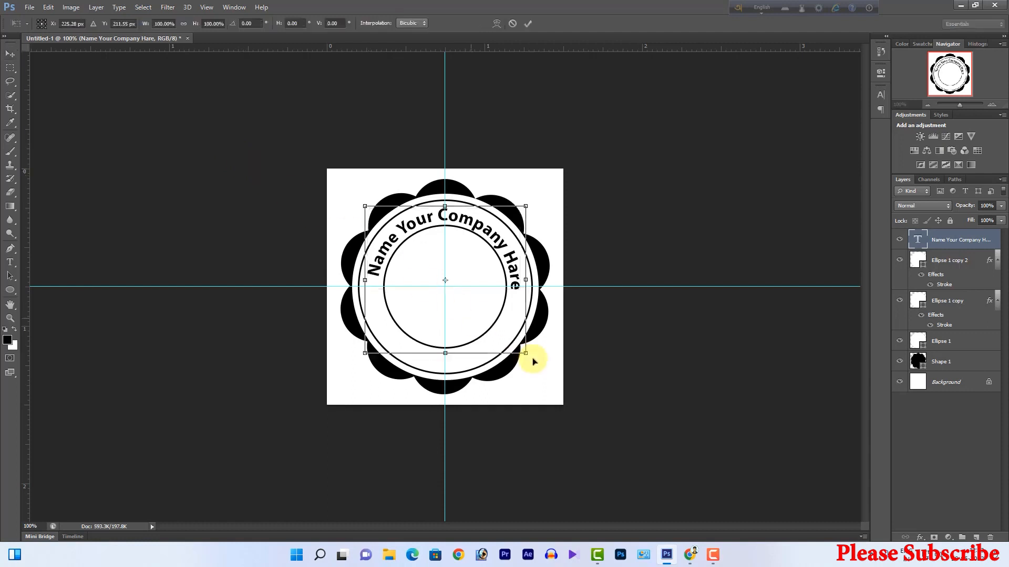
{"action": "left_click_drag", "start_coordinate": [533, 359], "coordinate": [543, 356]}
{"action": "key", "text": "Return"}
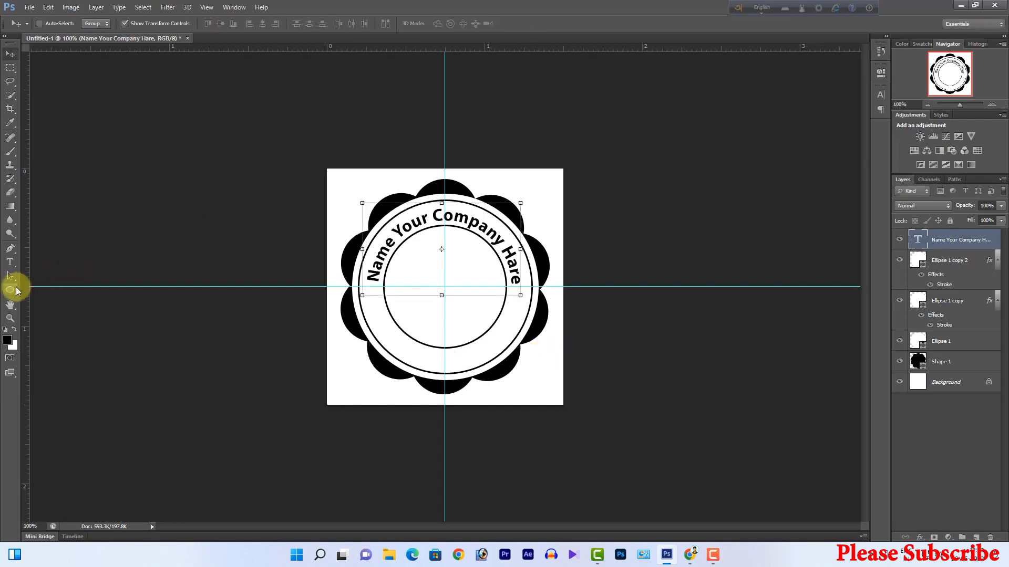
{"action": "left_click", "coordinate": [10, 262]}
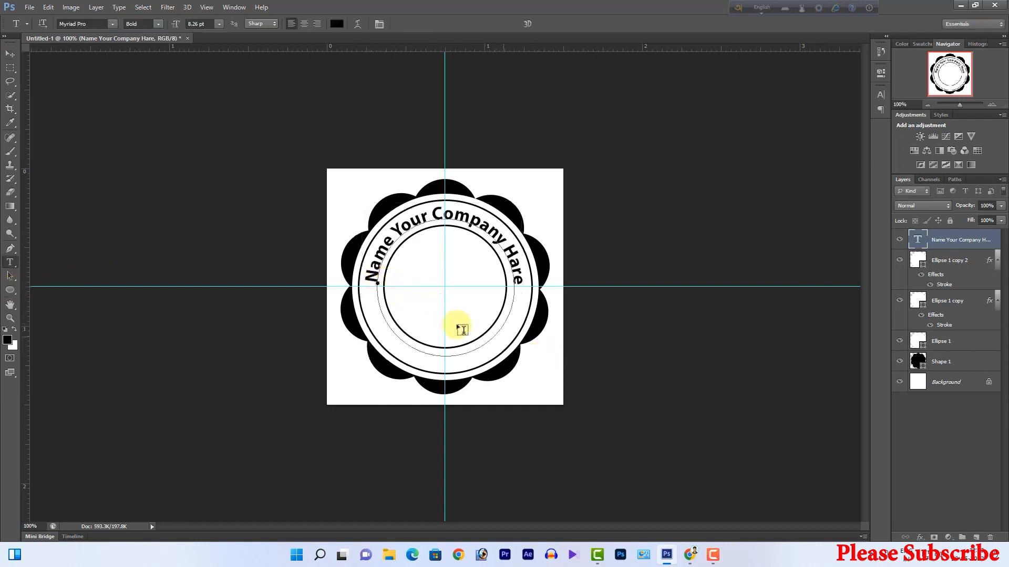
{"action": "key", "text": "u"}
Duplicate the curved company text straight below the original and replace the copy's wording with "Your Address Hare".
{"action": "left_click", "coordinate": [10, 53]}
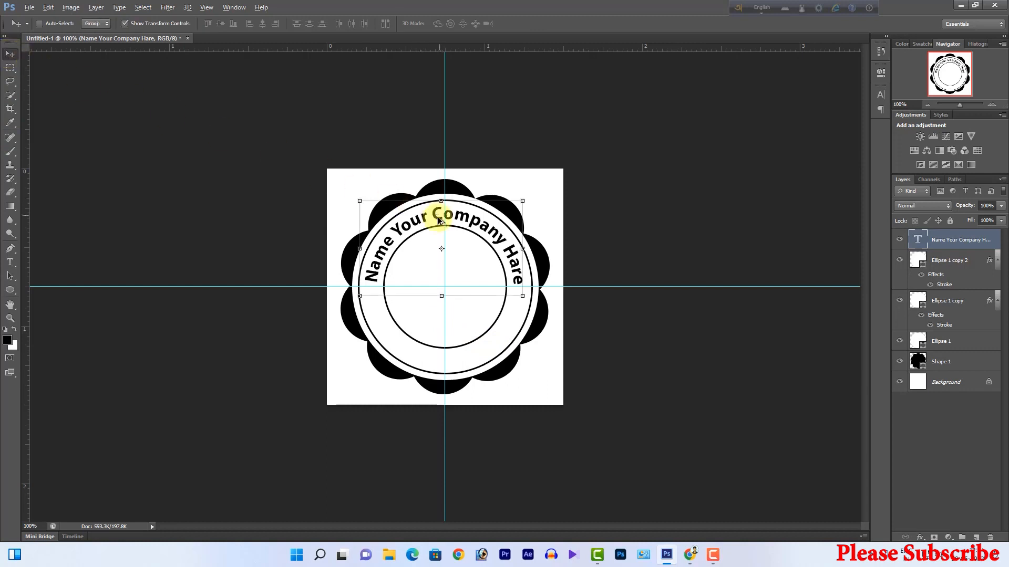
{"action": "left_click_drag", "start_coordinate": [438, 220], "coordinate": [441, 267]}
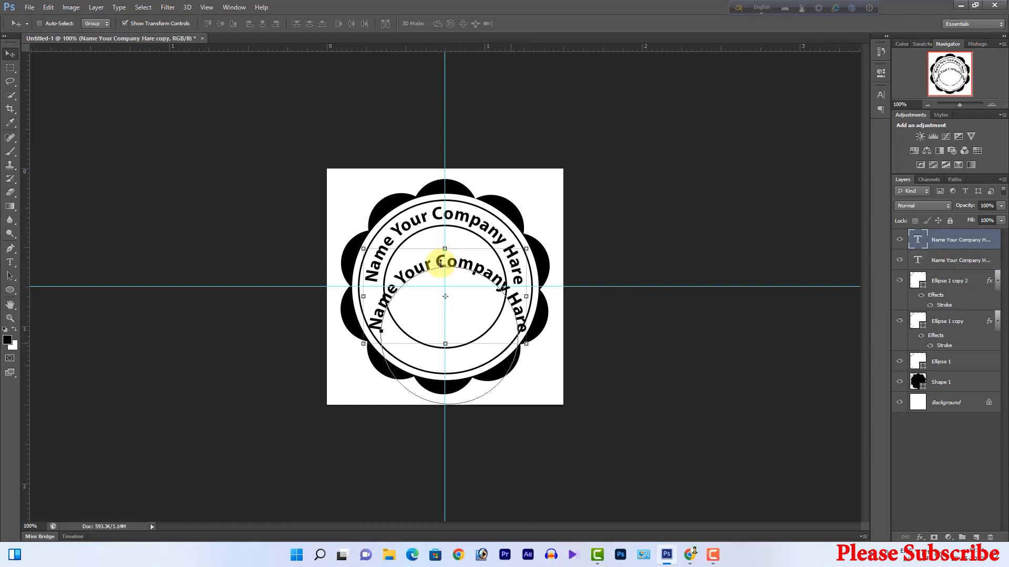
{"action": "key", "text": "t"}
{"action": "left_click_drag", "start_coordinate": [371, 315], "coordinate": [574, 309]}
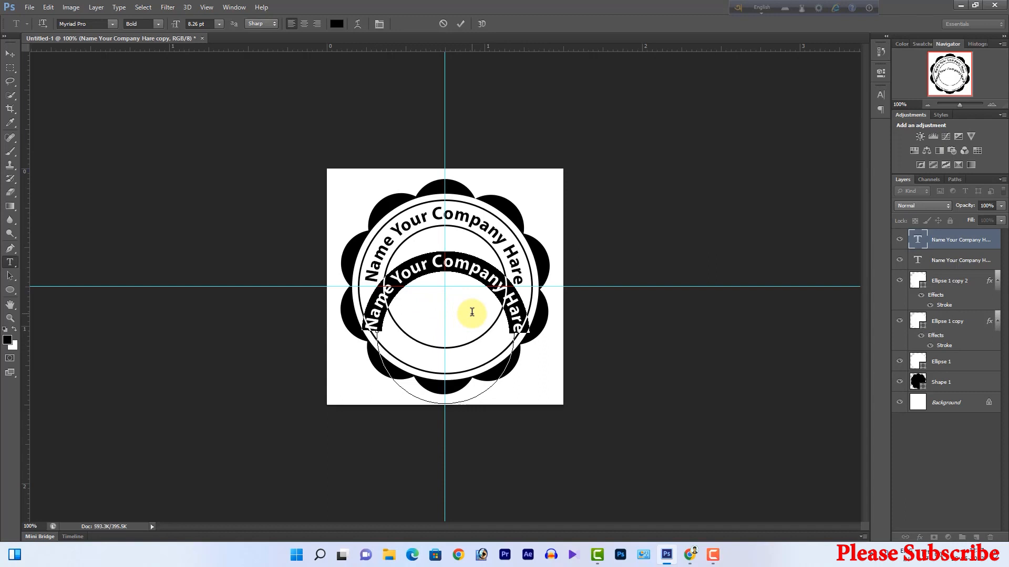
{"action": "type", "text": "Your"}
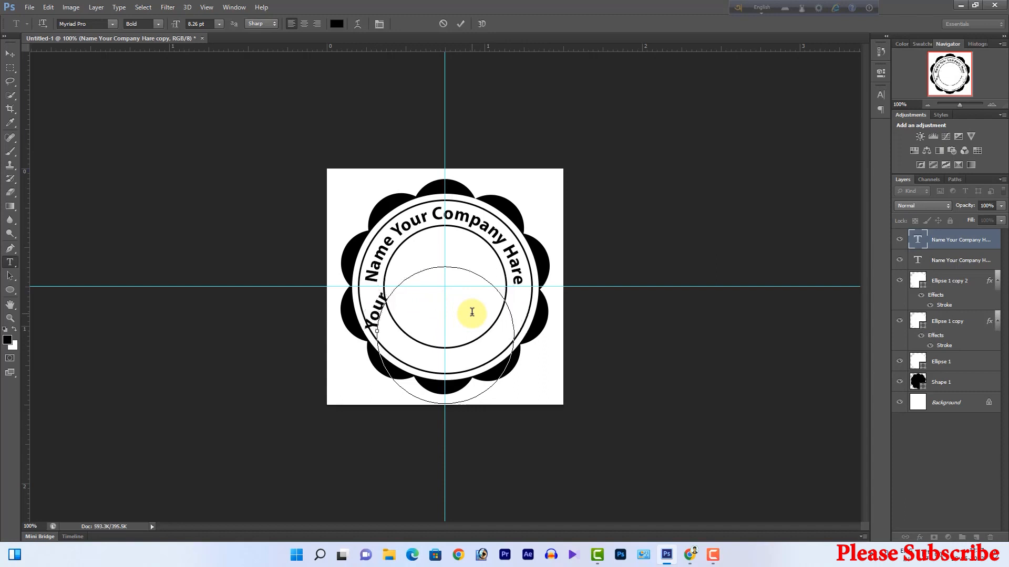
{"action": "type", "text": " Address Hare"}
{"action": "key", "text": "ctrl+Return"}
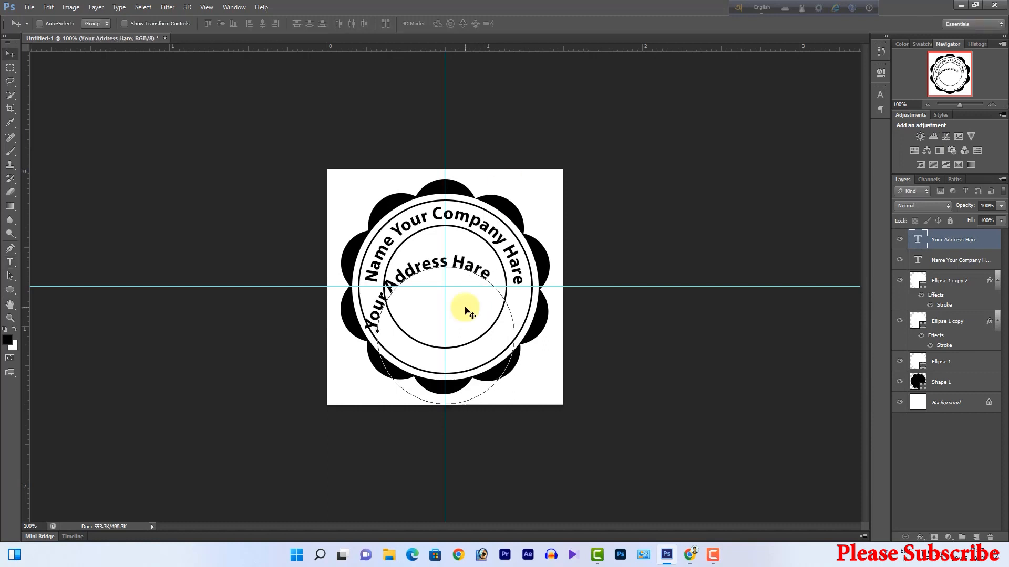
Flip the "Your Address Hare" curved text vertically and move it up into the lower part of the ring.
{"action": "key", "text": "ctrl+t"}
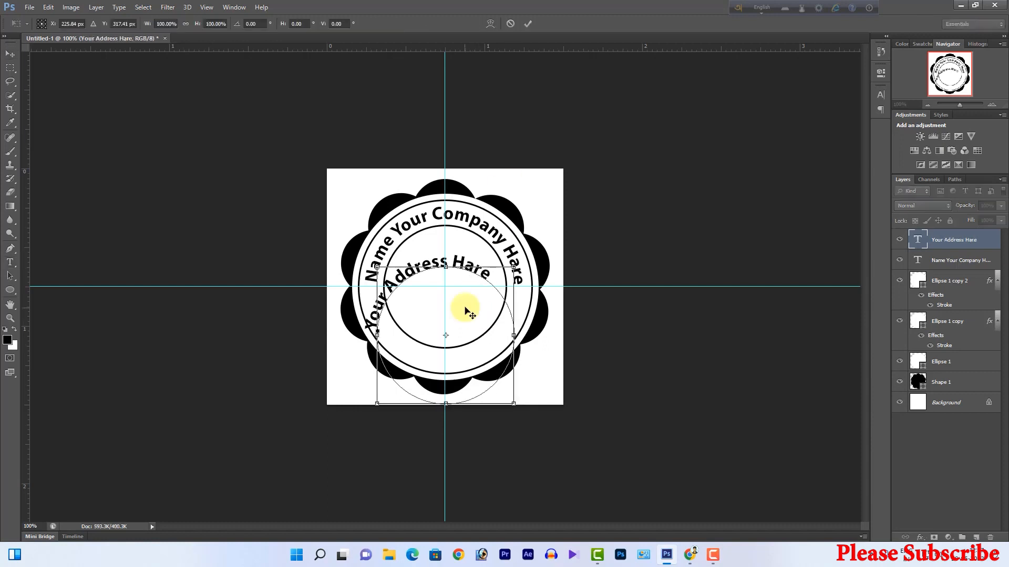
{"action": "right_click", "coordinate": [471, 317]}
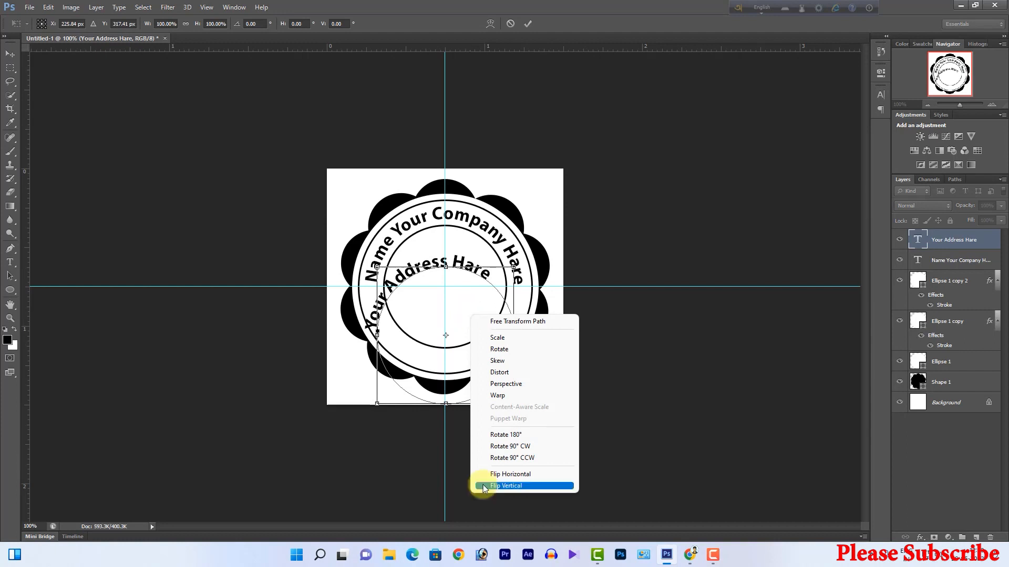
{"action": "left_click", "coordinate": [517, 484]}
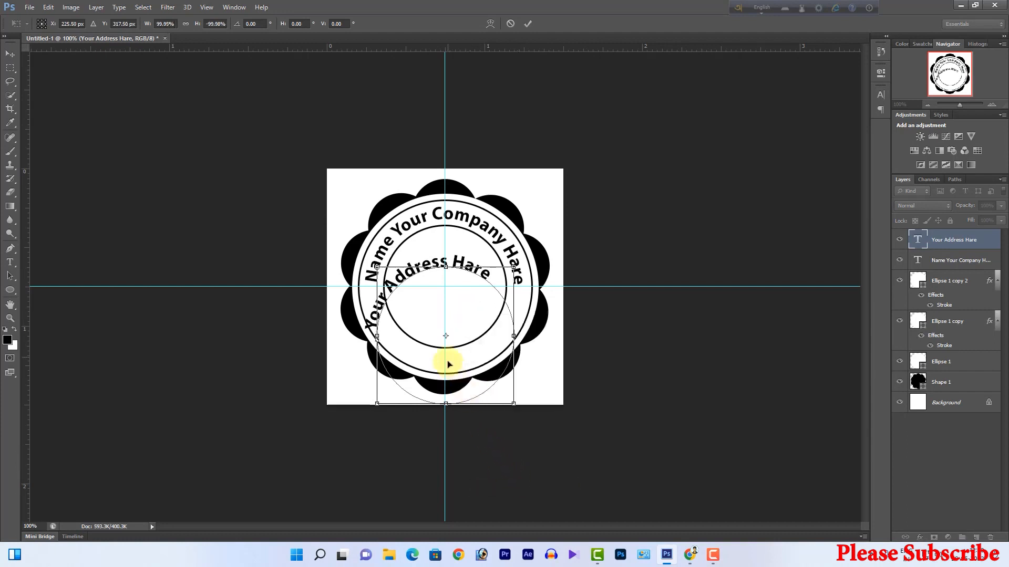
{"action": "key", "text": "Return"}
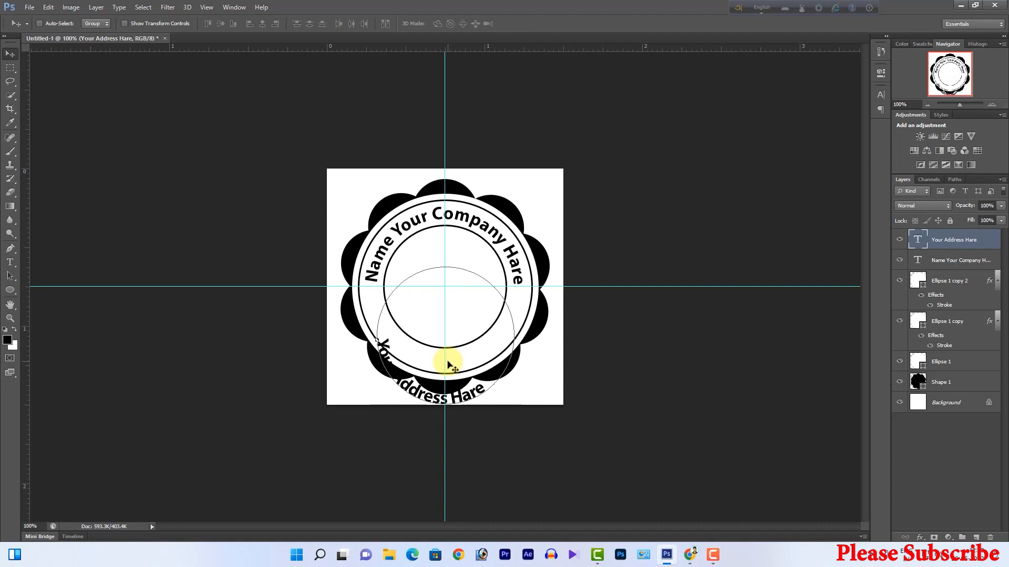
{"action": "left_click_drag", "start_coordinate": [450, 363], "coordinate": [473, 318]}
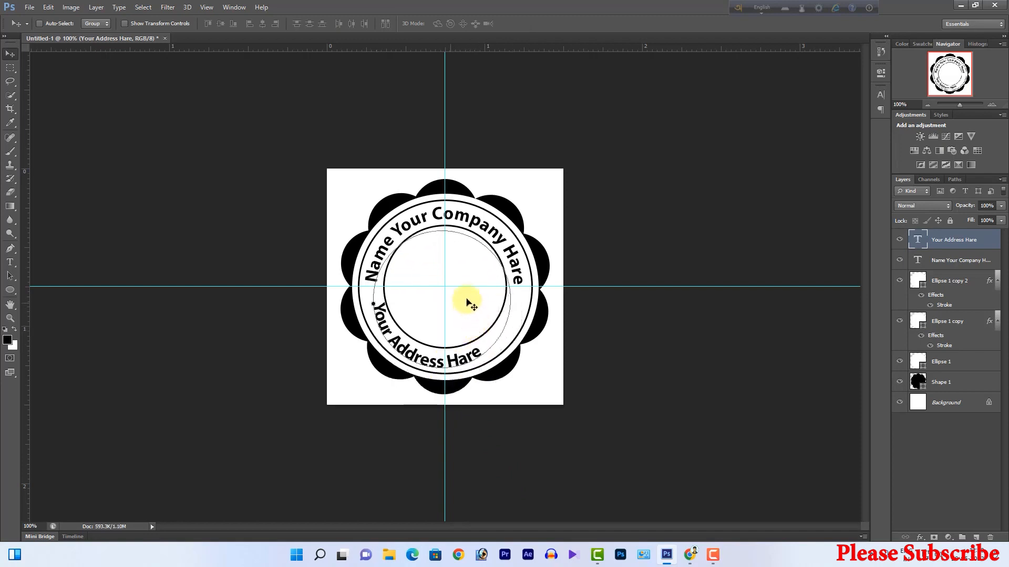
Rotate the curved address text counter-clockwise to balance it about the vertical guide, and enlarge its circular path to fit the ring.
{"action": "key", "text": "ctrl+t"}
{"action": "left_click_drag", "start_coordinate": [513, 372], "coordinate": [534, 375]}
{"action": "key", "text": "Escape"}
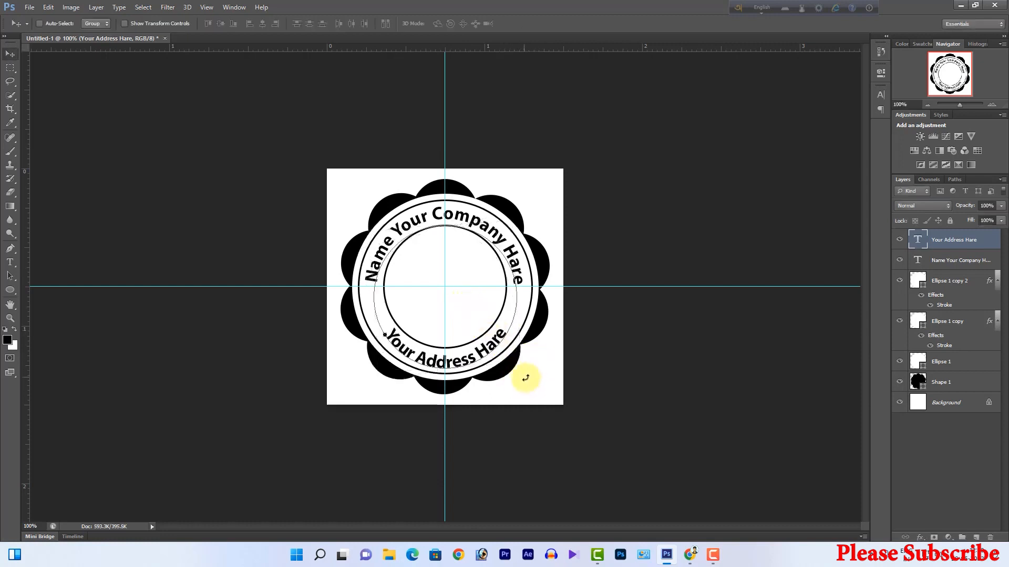
{"action": "key", "text": "ctrl+t"}
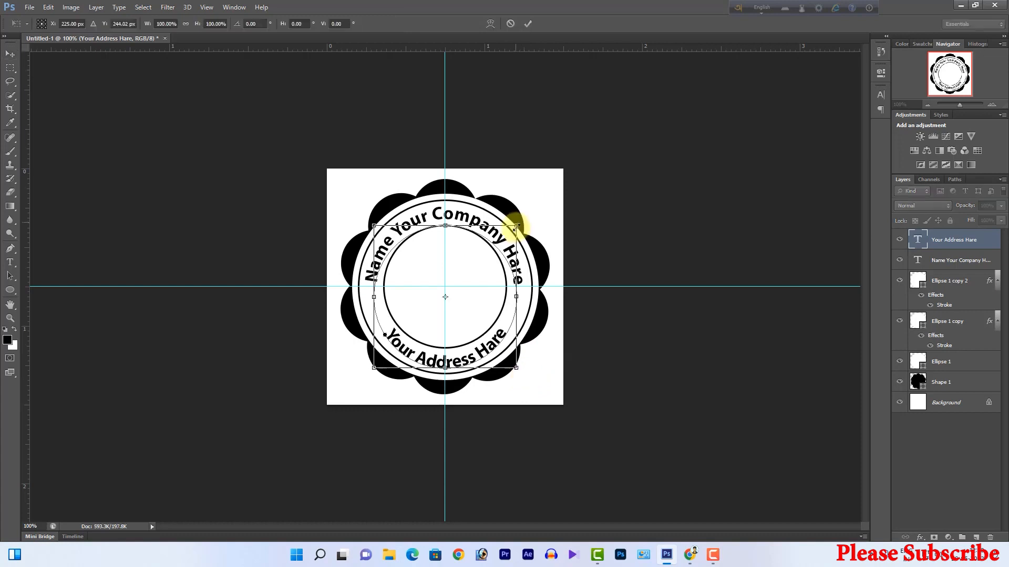
{"action": "left_click_drag", "start_coordinate": [516, 226], "coordinate": [519, 212]}
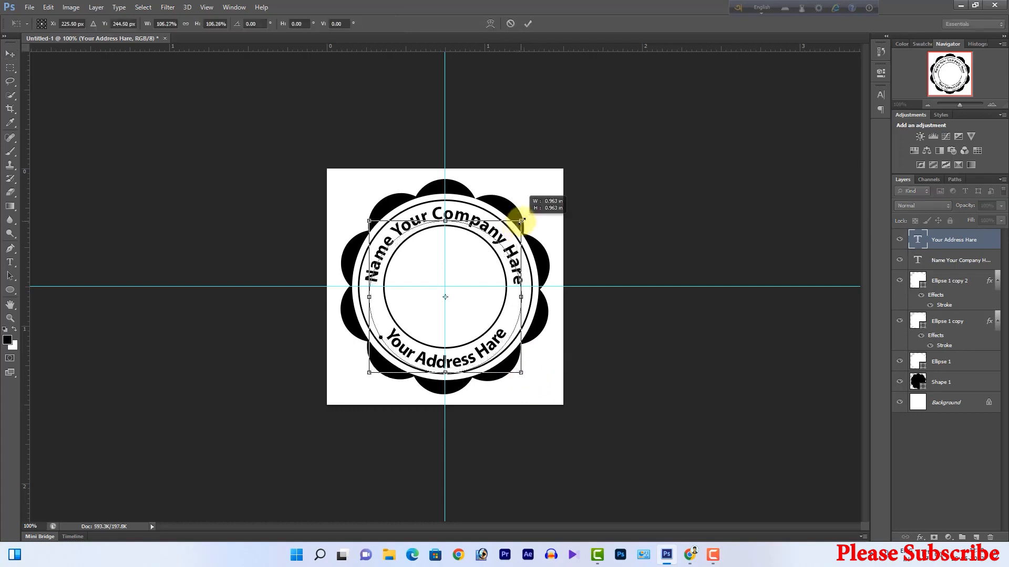
{"action": "left_click_drag", "start_coordinate": [473, 321], "coordinate": [471, 313]}
{"action": "key", "text": "Return"}
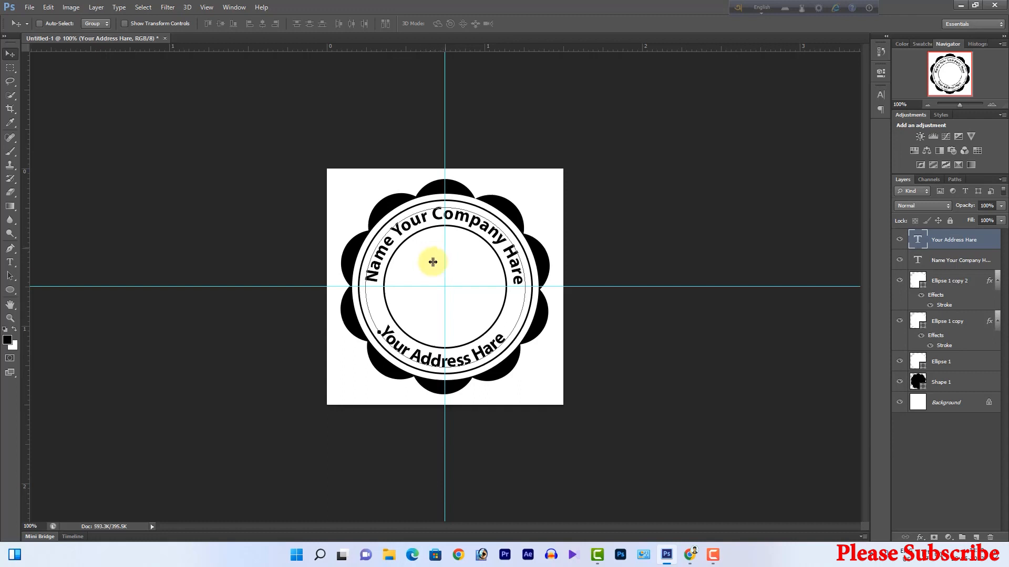
Draw a solid black crown custom shape, about 137 × 67 px, centred on the vertical guide in the upper half of the inner circle.
{"action": "left_click", "coordinate": [9, 290]}
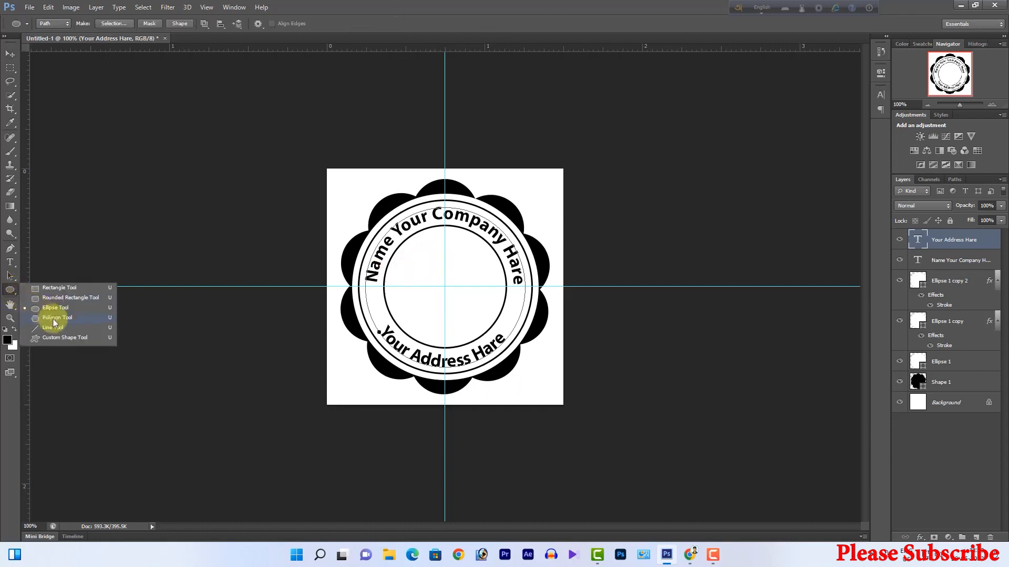
{"action": "left_click", "coordinate": [78, 336]}
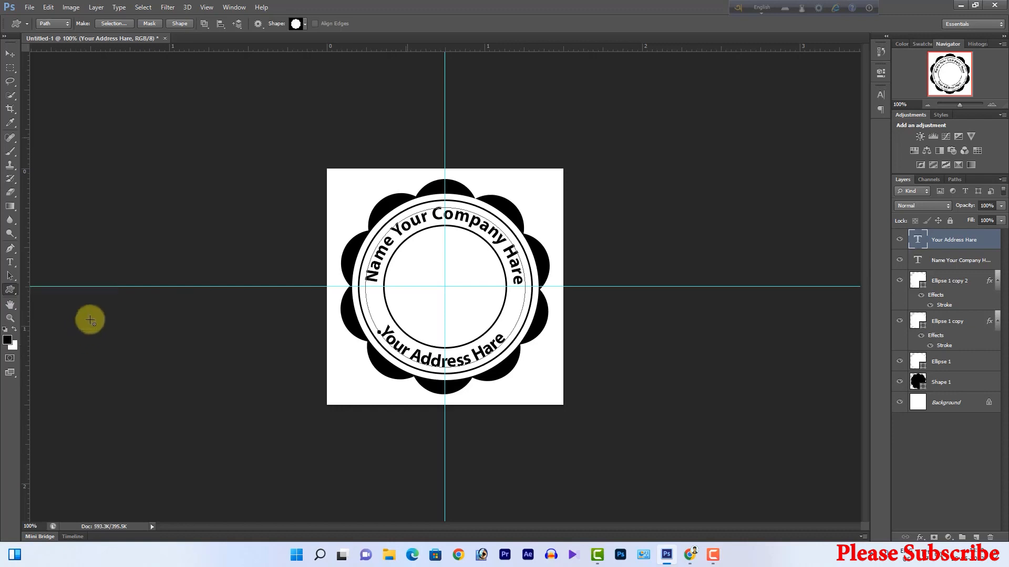
{"action": "left_click", "coordinate": [305, 25]}
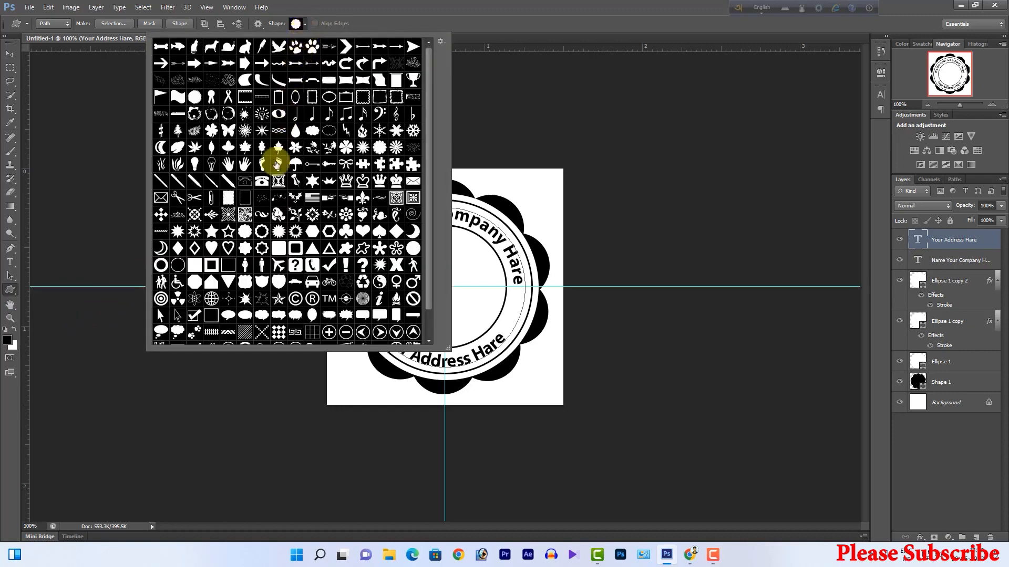
{"action": "left_click", "coordinate": [330, 185]}
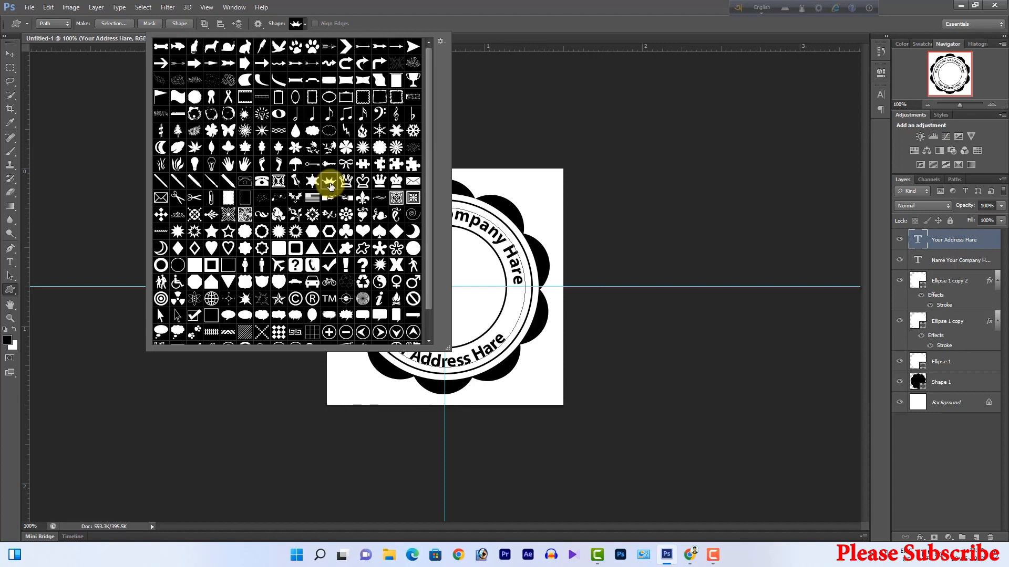
{"action": "double_click", "coordinate": [330, 185]}
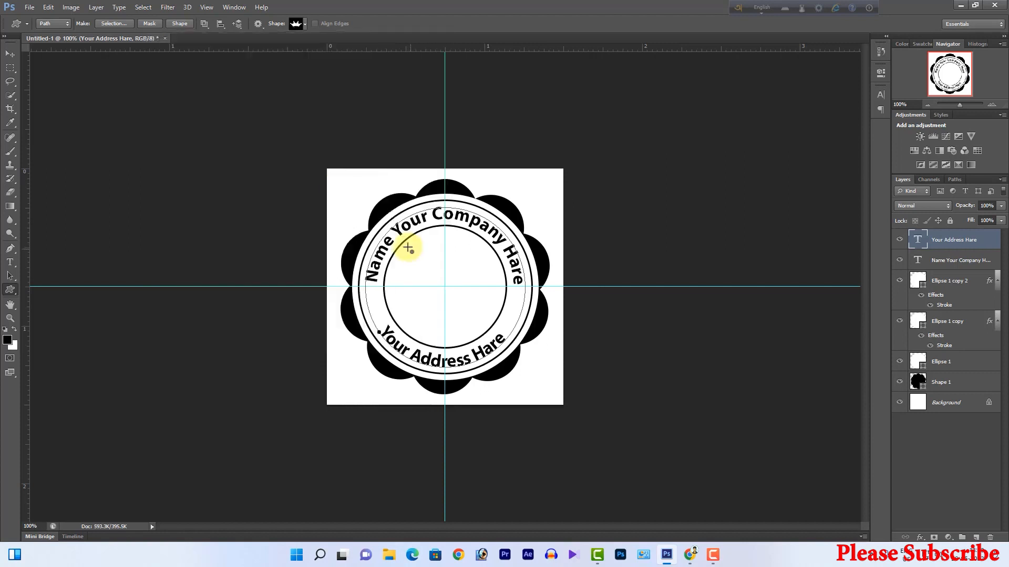
{"action": "left_click_drag", "start_coordinate": [405, 248], "coordinate": [483, 292]}
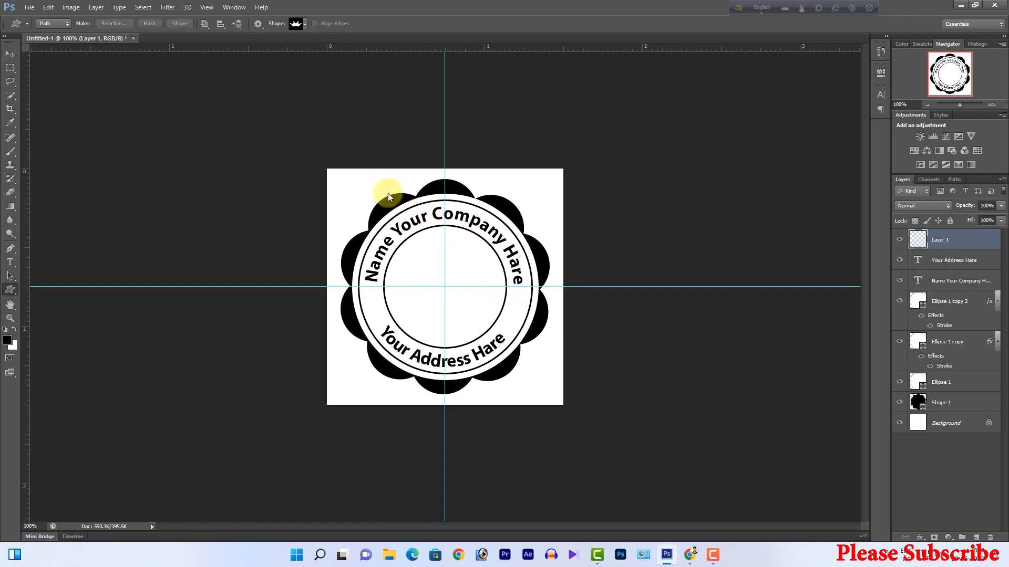
{"action": "left_click", "coordinate": [64, 23]}
{"action": "left_click", "coordinate": [46, 23]}
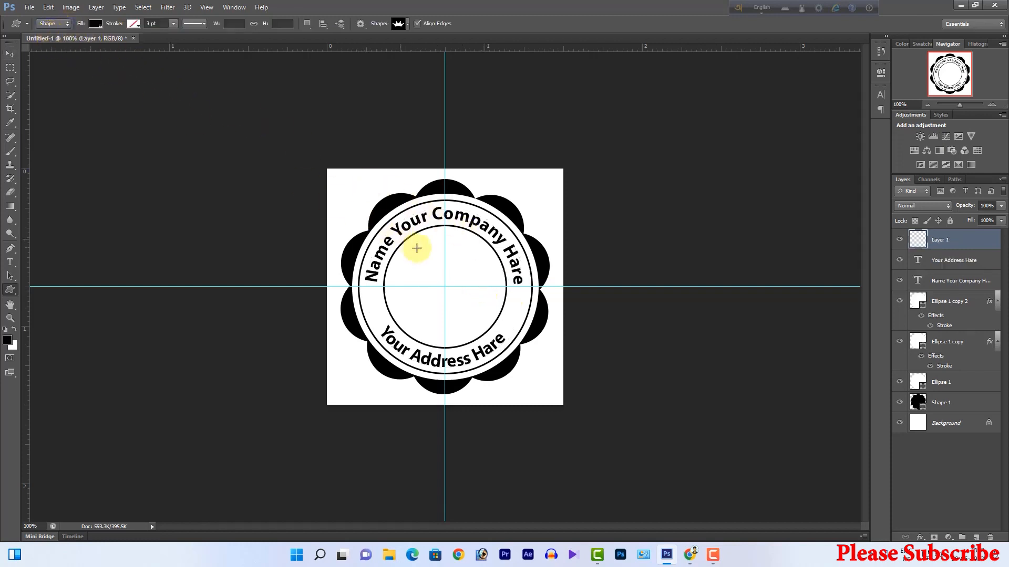
{"action": "left_click_drag", "start_coordinate": [409, 242], "coordinate": [479, 295]}
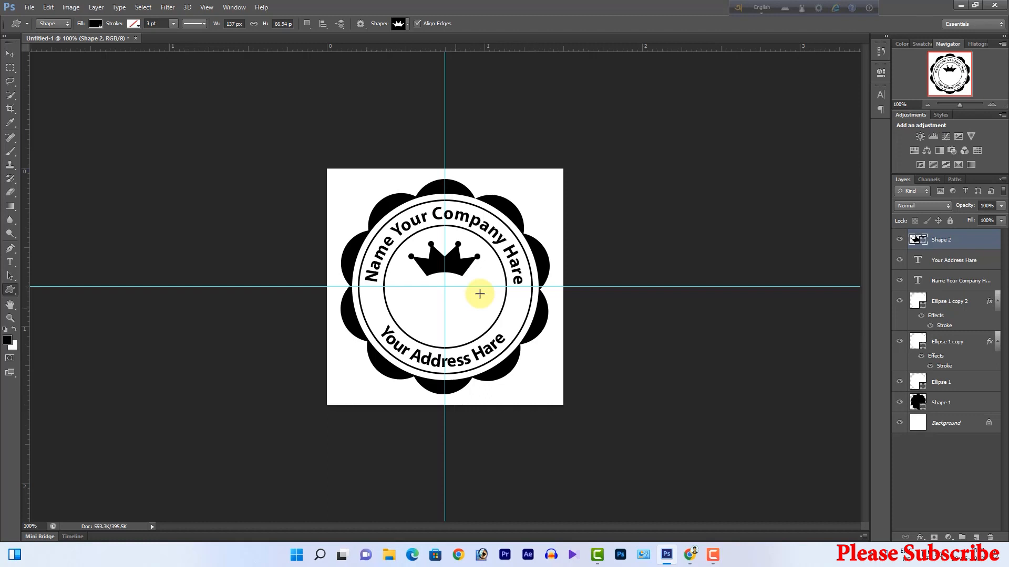
Select a rectangular band across the inner circle just below the horizontal guide and fill it with white on a new layer.
{"action": "left_click", "coordinate": [10, 67]}
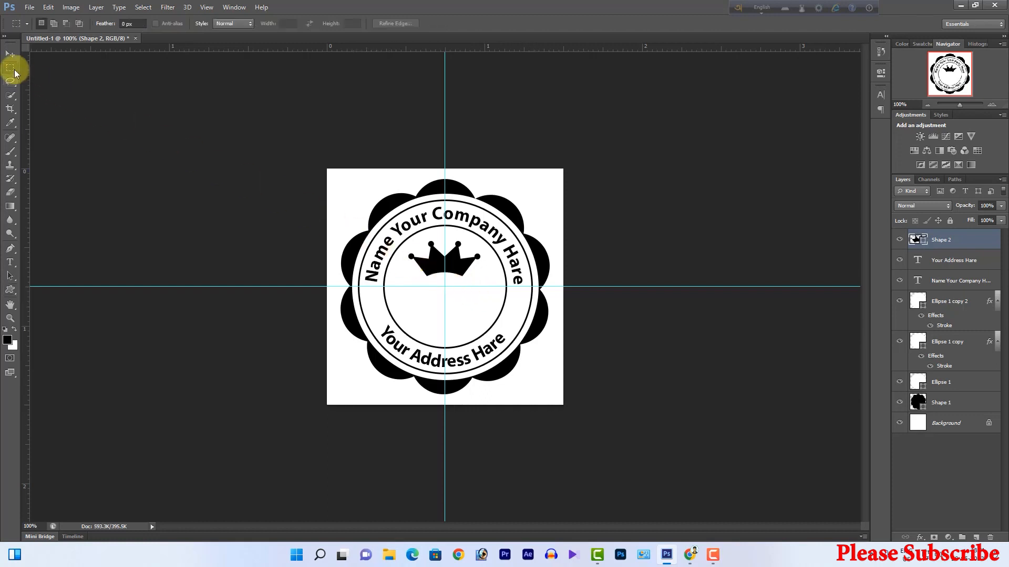
{"action": "right_click", "coordinate": [14, 71]}
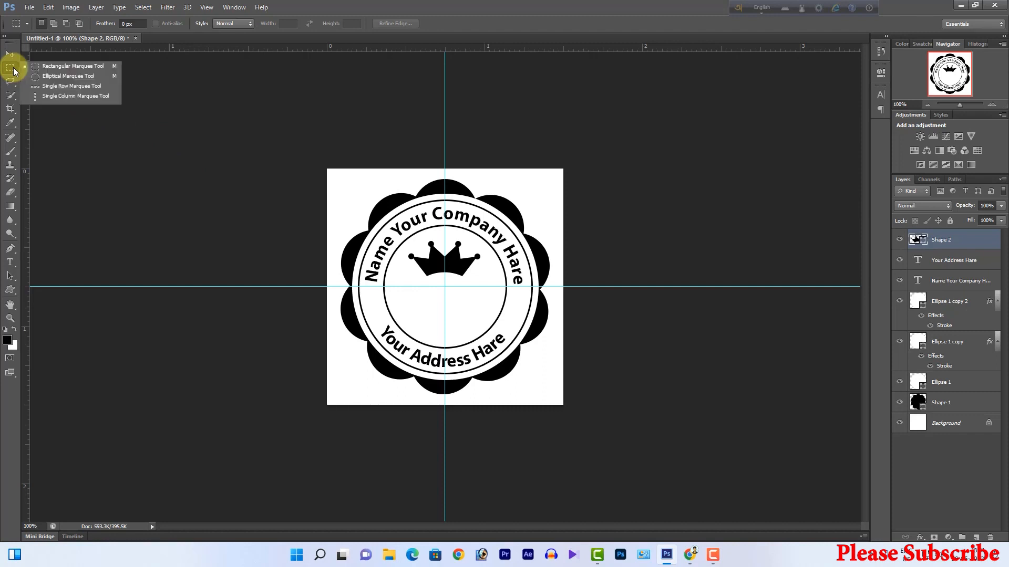
{"action": "left_click", "coordinate": [11, 66]}
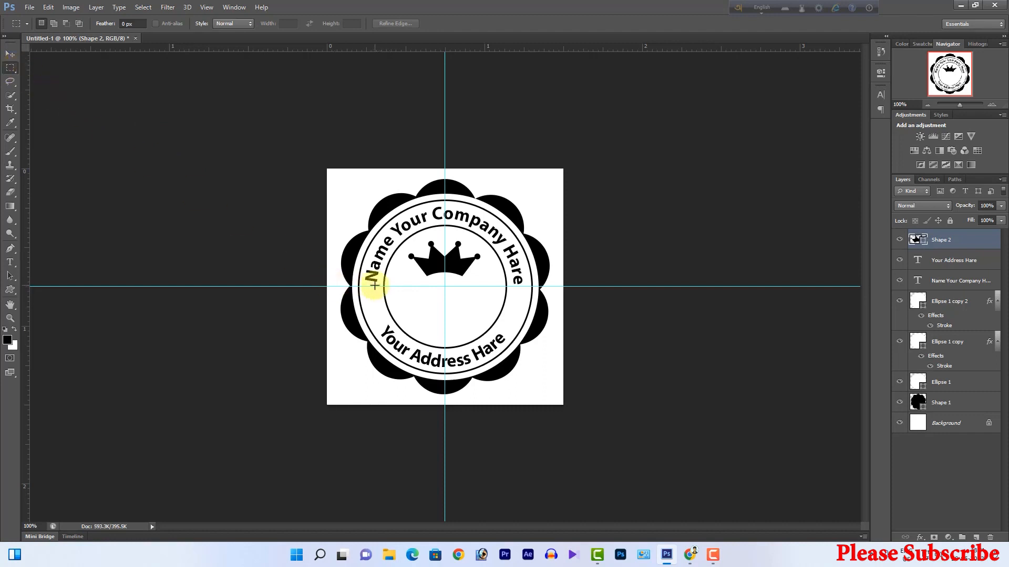
{"action": "left_click_drag", "start_coordinate": [374, 286], "coordinate": [516, 310]}
{"action": "key", "text": "ctrl+shift+alt+n"}
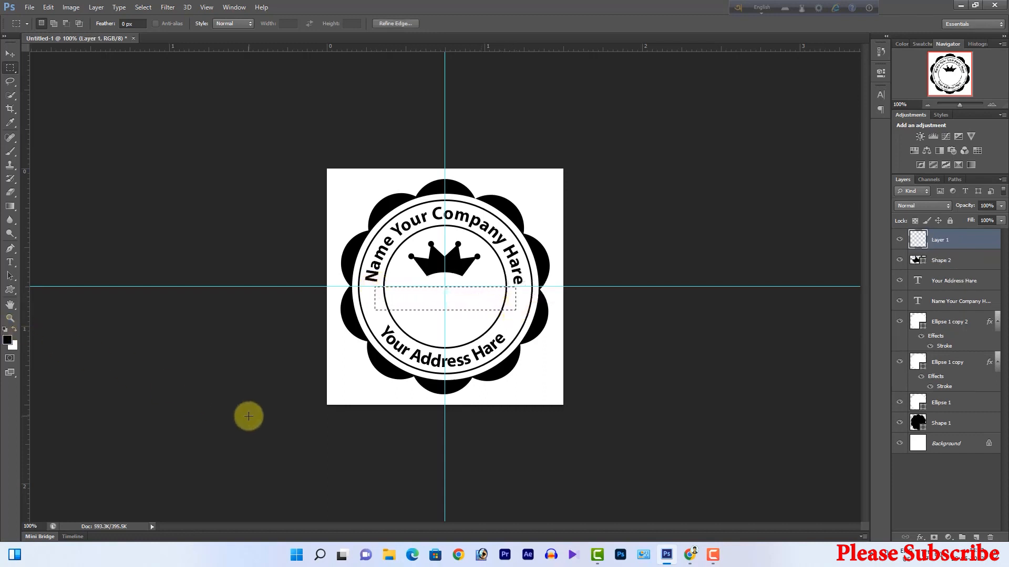
{"action": "key", "text": "ctrl+BackSpace"}
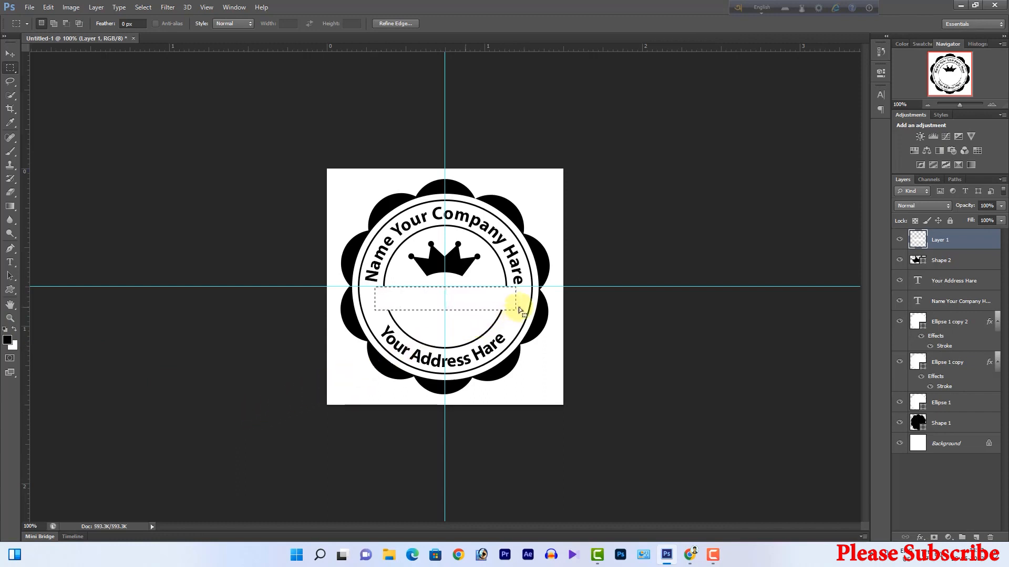
Clear the selection and add the black Myriad Pro Bold text "YOUR NAME HARE" across the middle of the badge.
{"action": "left_click", "coordinate": [9, 262]}
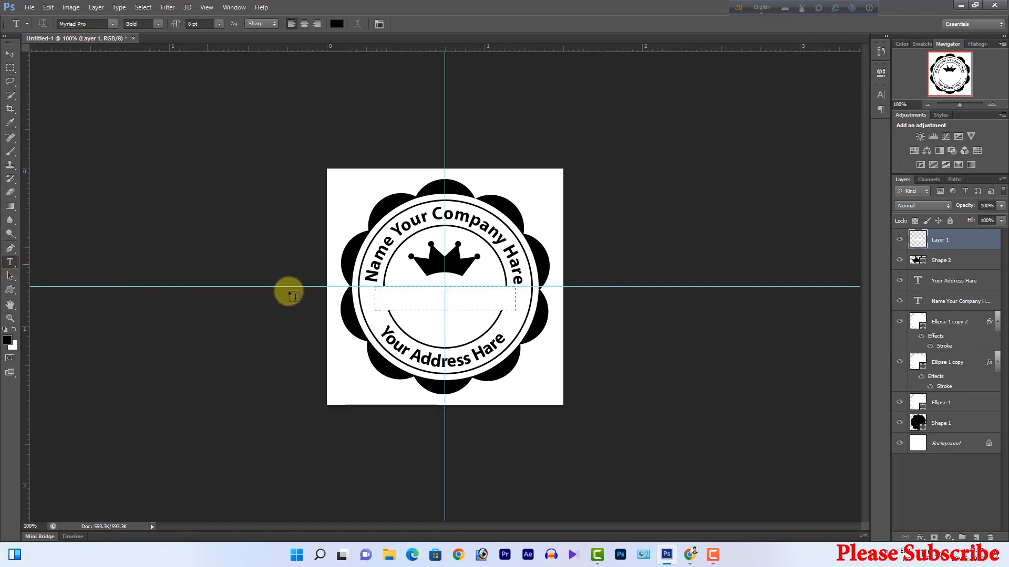
{"action": "key", "text": "ctrl+d"}
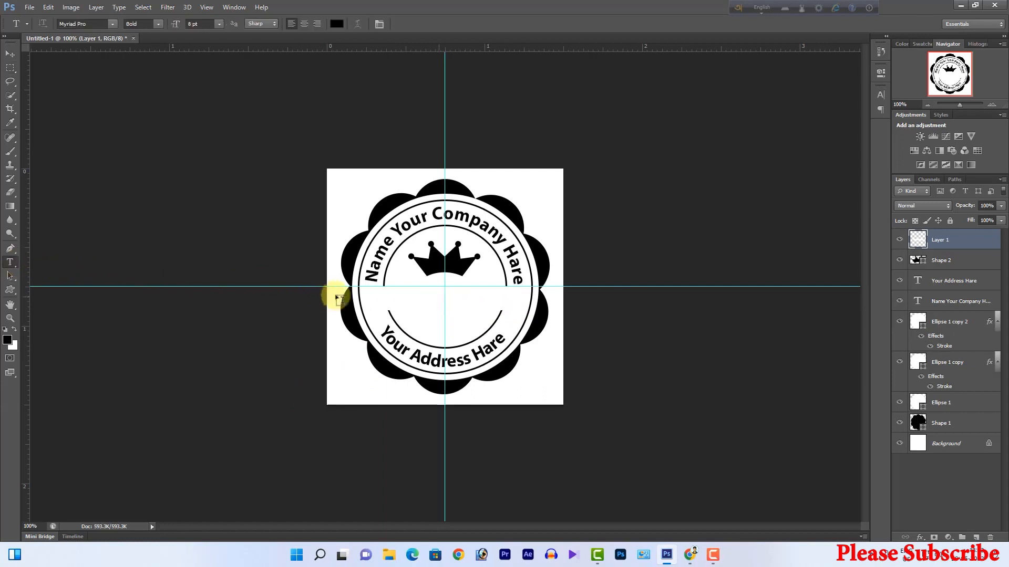
{"action": "left_click", "coordinate": [375, 300]}
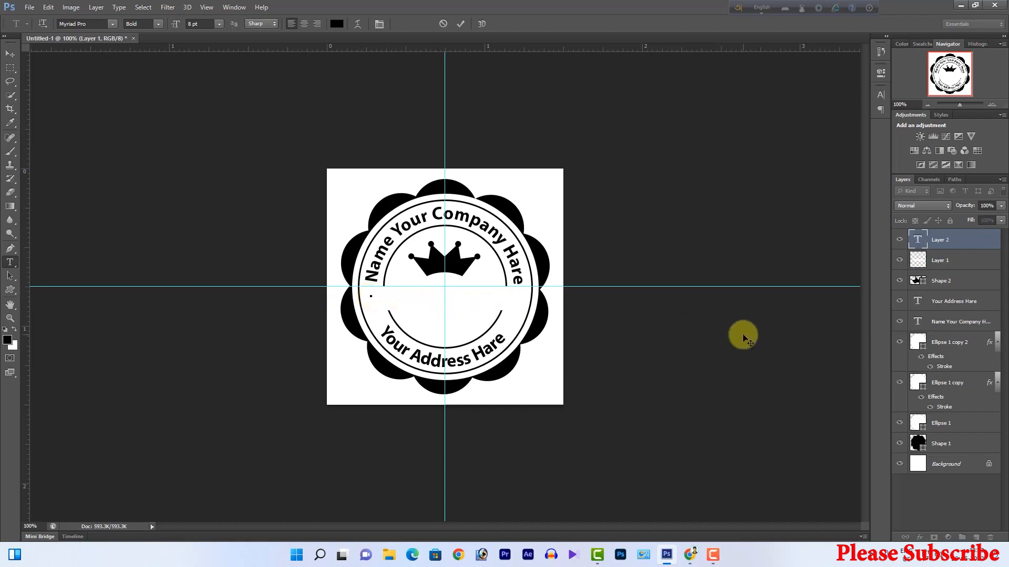
{"action": "type", "text": "YOUR"}
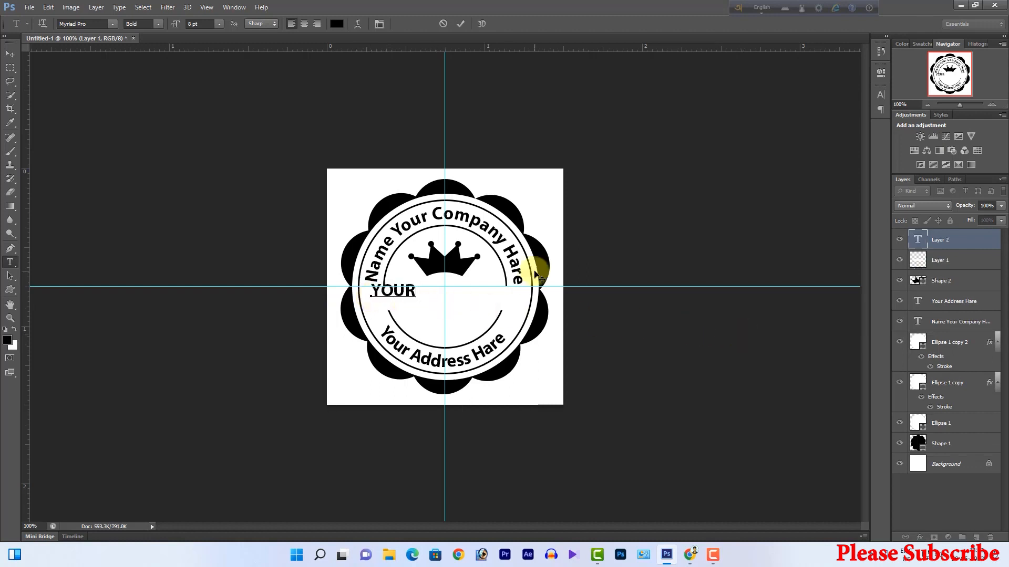
{"action": "type", "text": " NAME HAR"}
{"action": "key", "text": "BackSpace"}
{"action": "type", "text": "E HARE"}
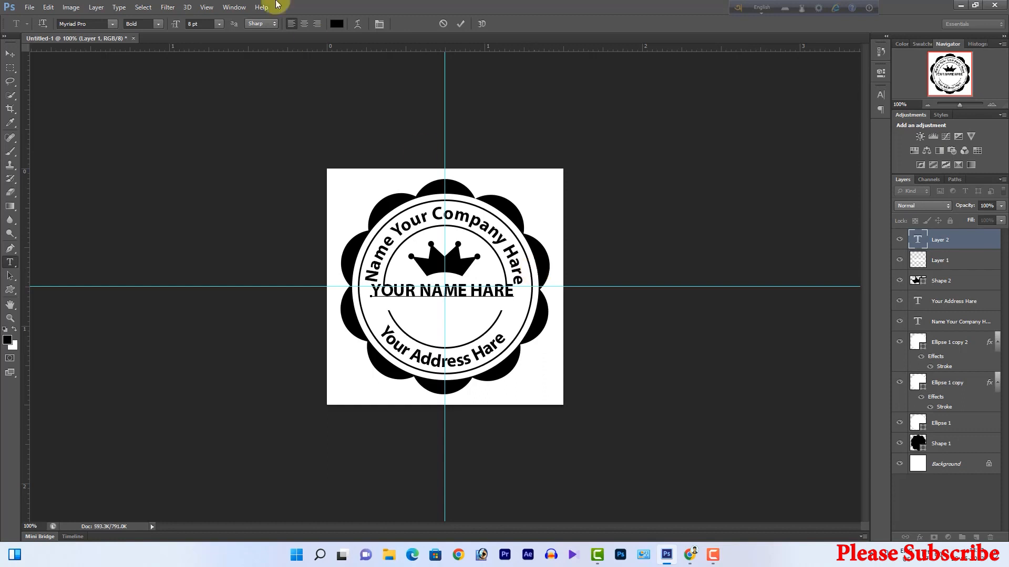
{"action": "left_click", "coordinate": [9, 54]}
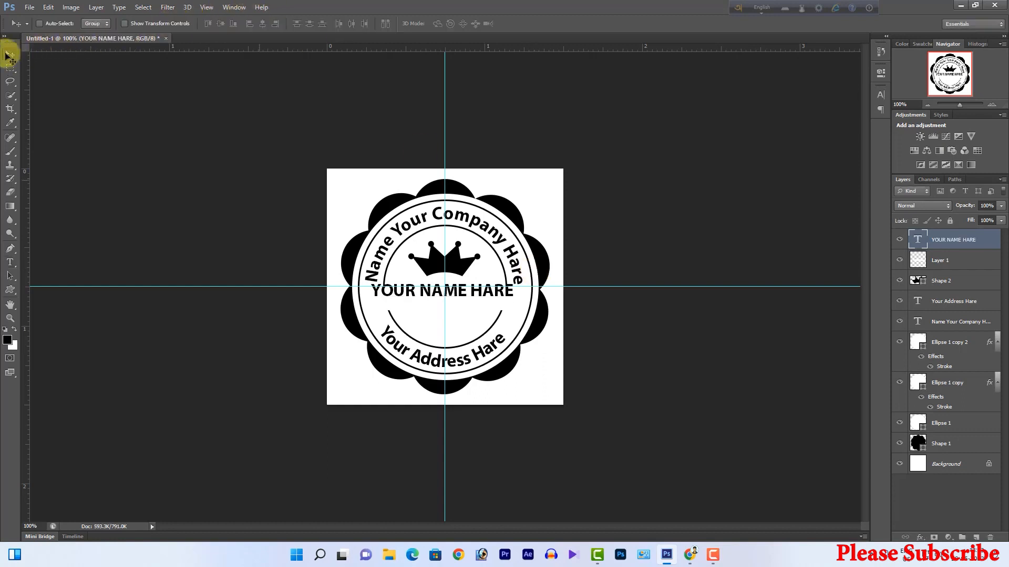
Show transform controls, then move the "YOUR NAME HARE" text down into the white band and narrow it slightly, centred on the vertical guide.
{"action": "left_click", "coordinate": [125, 23]}
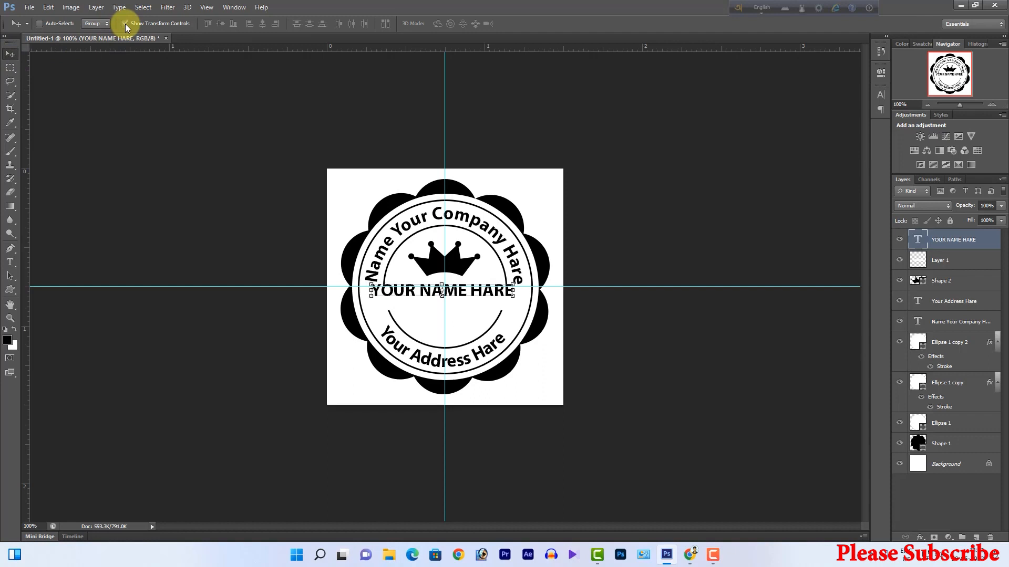
{"action": "mouse_move", "coordinate": [465, 290]}
{"action": "left_mouse_down"}
{"action": "mouse_move", "coordinate": [512, 298]}
{"action": "mouse_move", "coordinate": [477, 300]}
{"action": "left_mouse_up"}
{"action": "key", "text": "Return"}
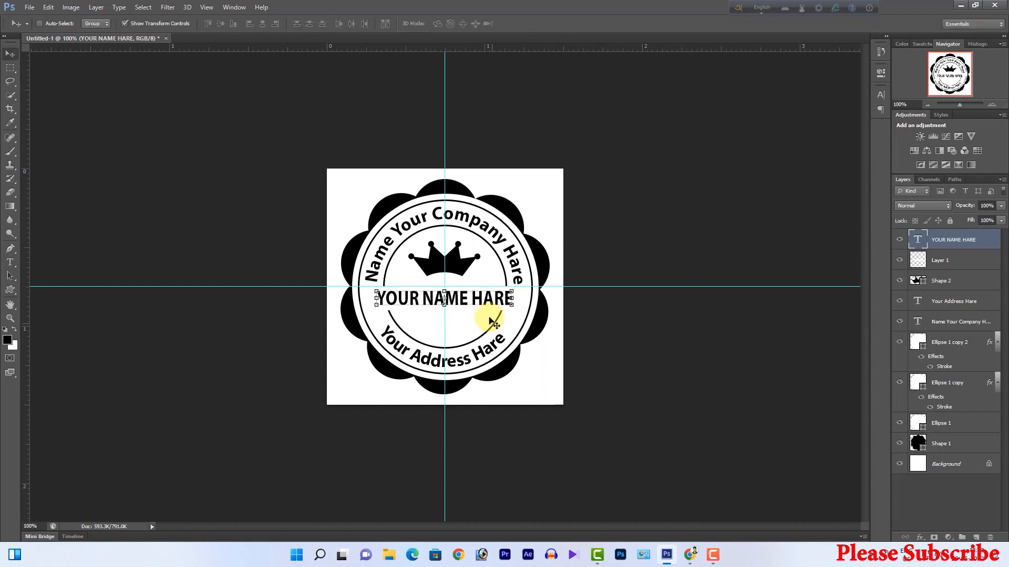
Draw a small black circle just left of the "YOUR NAME HARE" text and undo the last change to its proportions.
{"action": "left_click", "coordinate": [10, 290]}
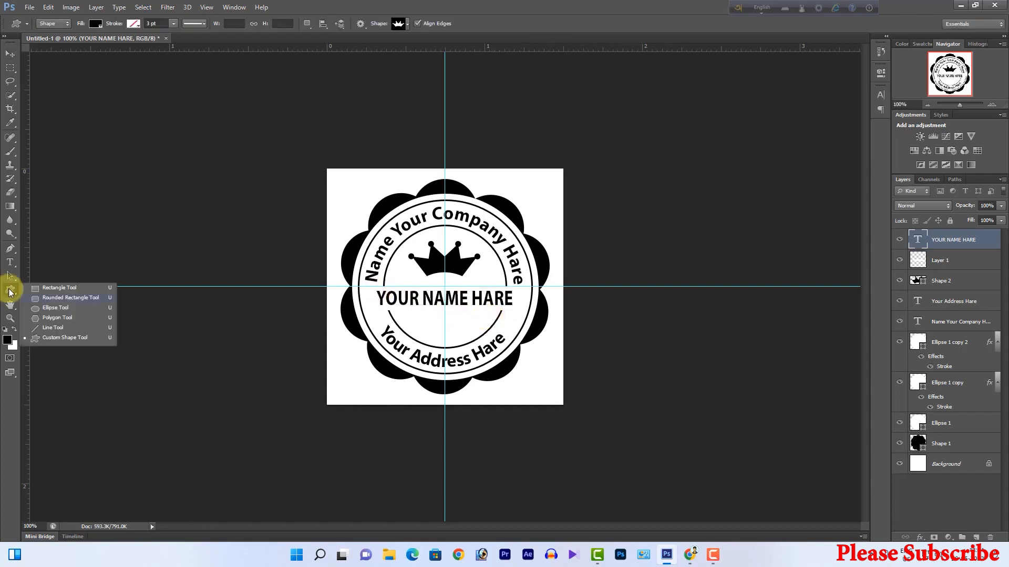
{"action": "left_click", "coordinate": [61, 310]}
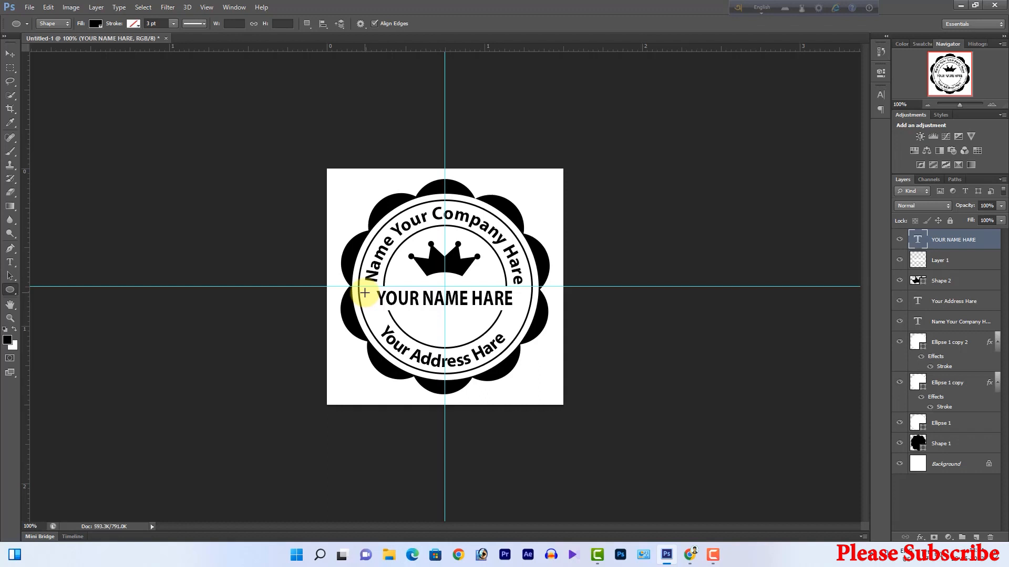
{"action": "left_click_drag", "start_coordinate": [364, 293], "coordinate": [376, 305]}
{"action": "key", "text": "v"}
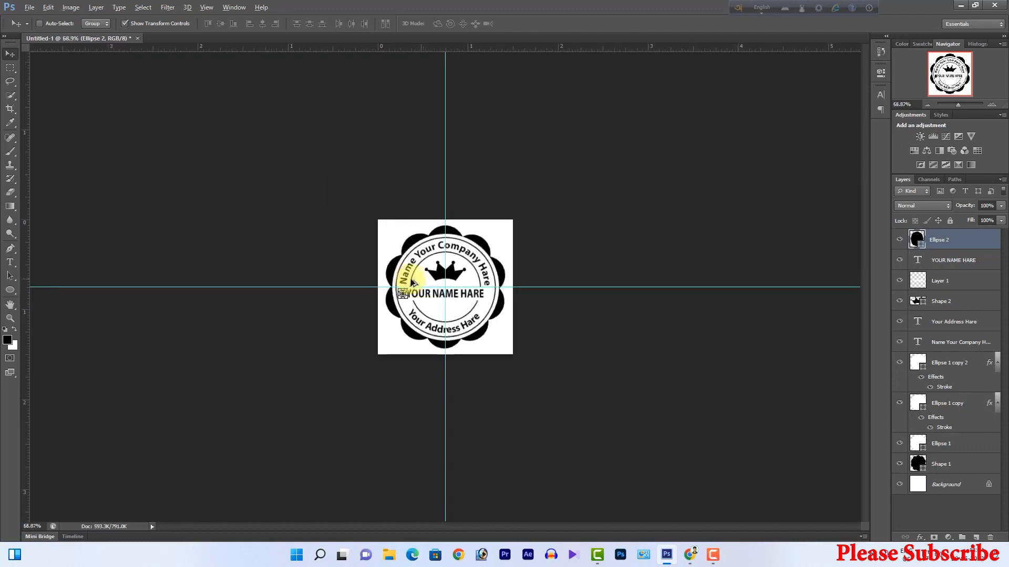
{"action": "scroll", "coordinate": [411, 283], "scroll_direction": "up", "scroll_amount": 4}
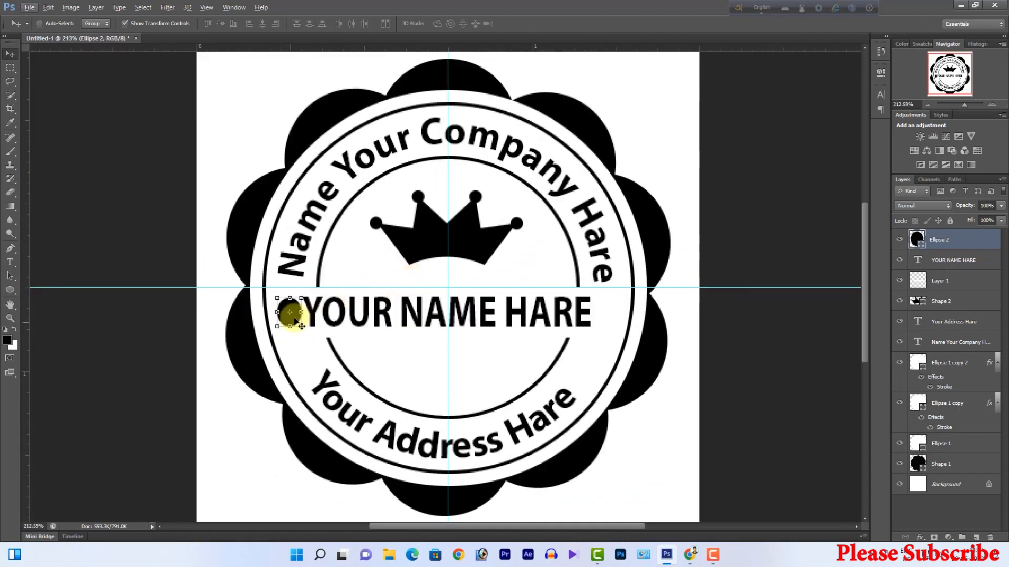
{"action": "key", "text": "ctrl+z"}
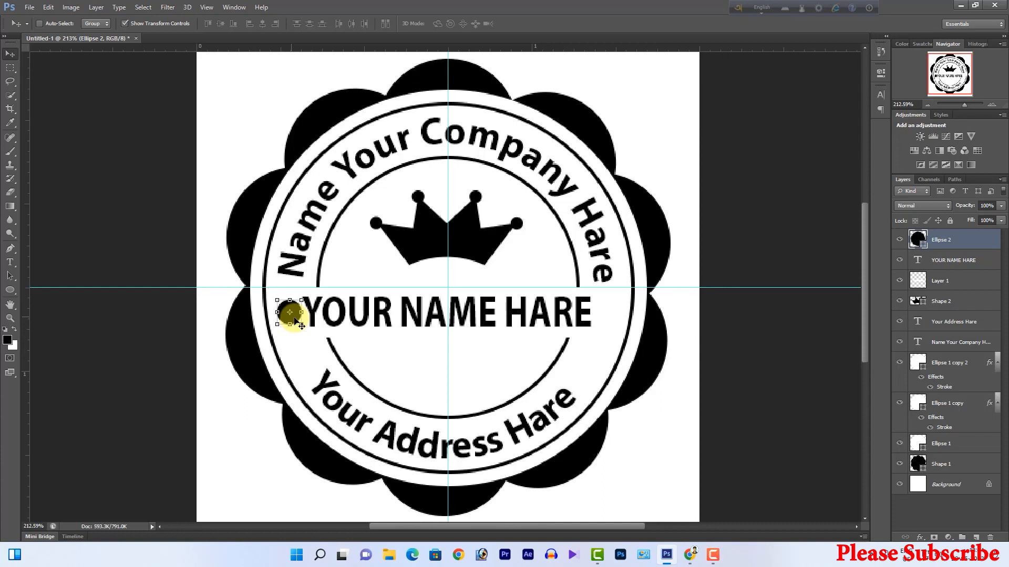
Duplicate the black dot to the other end of "YOUR NAME HARE", then narrow the text slightly to clear both dots.
{"action": "left_click_drag", "start_coordinate": [294, 321], "coordinate": [610, 322]}
{"action": "right_click", "coordinate": [443, 316]}
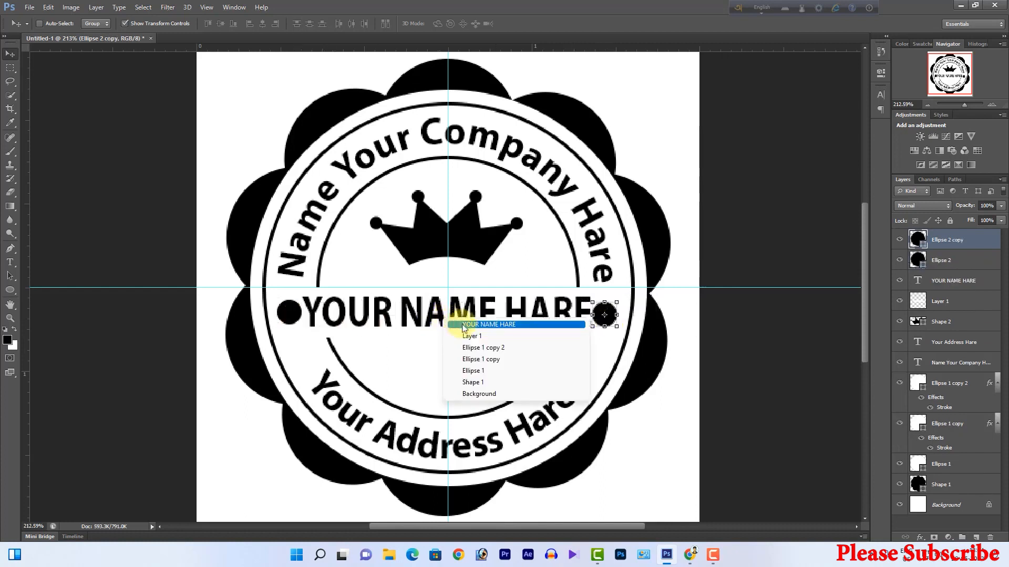
{"action": "left_click", "coordinate": [463, 323]}
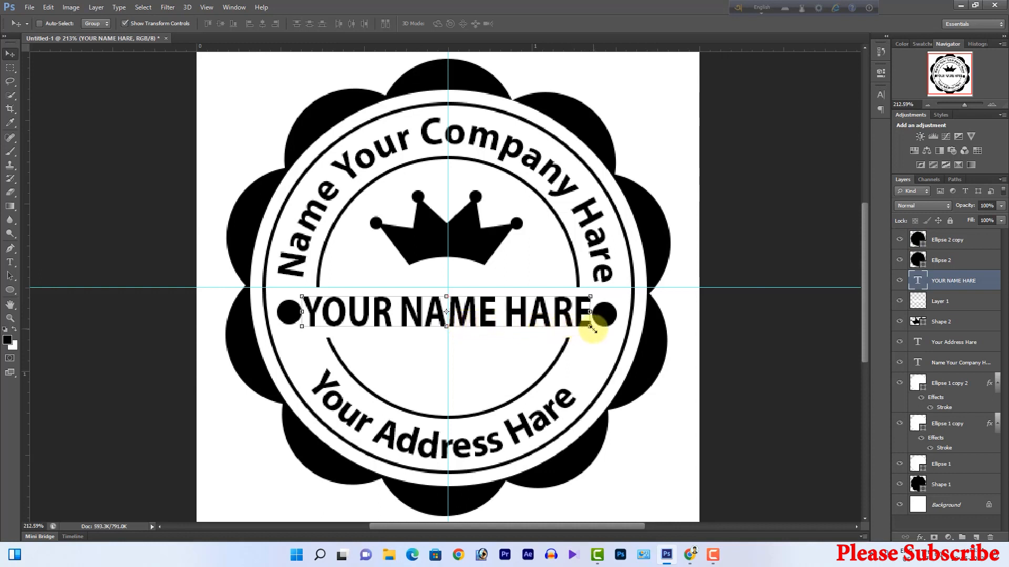
{"action": "key", "text": "ctrl+t"}
{"action": "left_click_drag", "start_coordinate": [590, 330], "coordinate": [587, 328]}
{"action": "key", "text": "Return"}
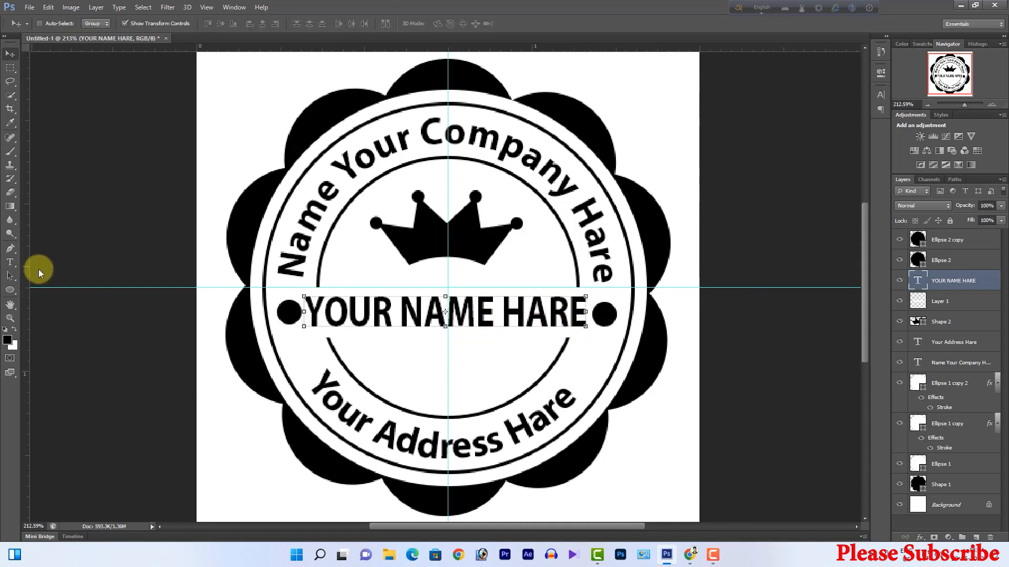
Add the black Myriad Pro Bold 8 pt text "Estd:2001" below "YOUR NAME HARE".
{"action": "left_click", "coordinate": [10, 262]}
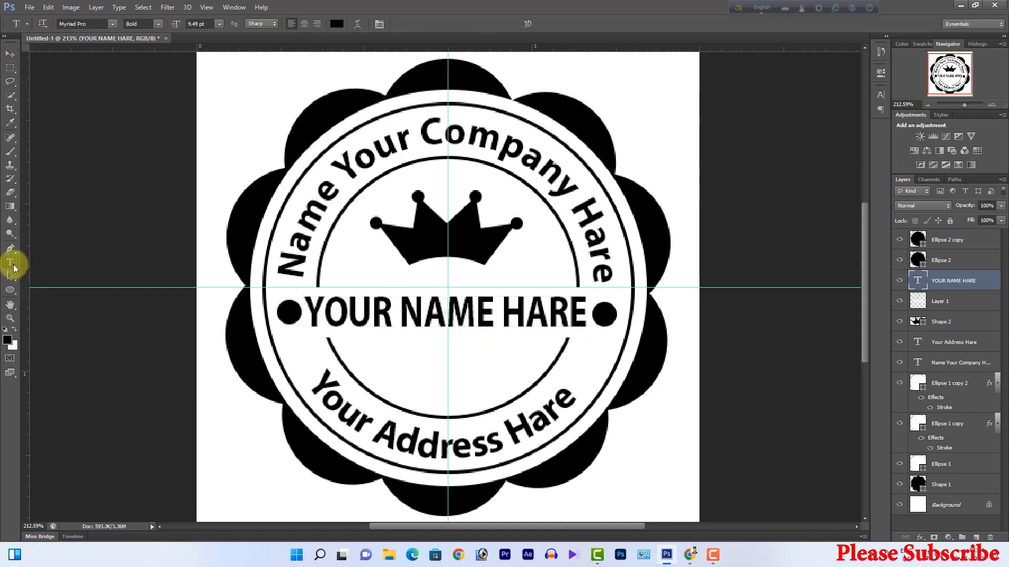
{"action": "left_click", "coordinate": [381, 350]}
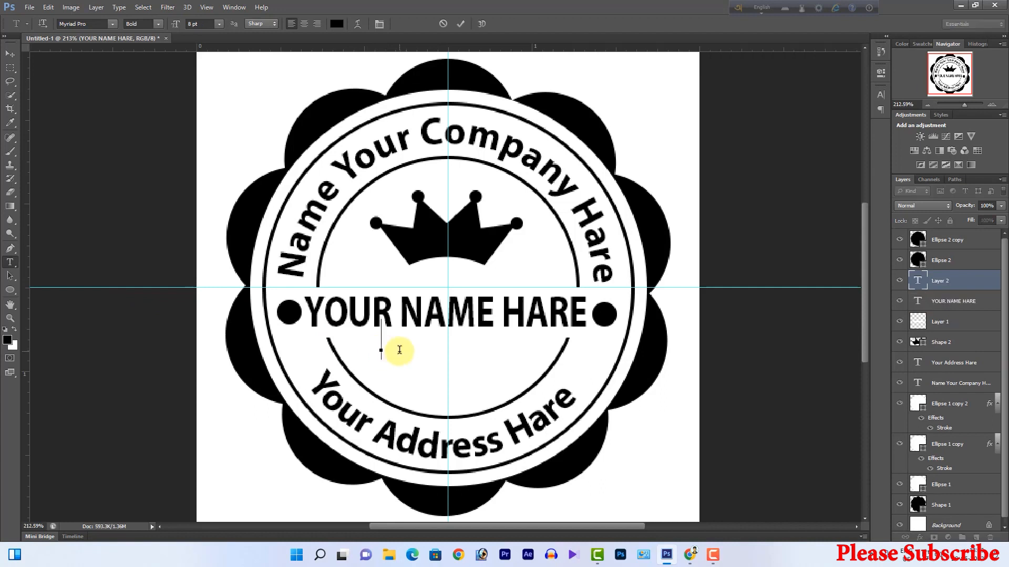
{"action": "type", "text": "Est"}
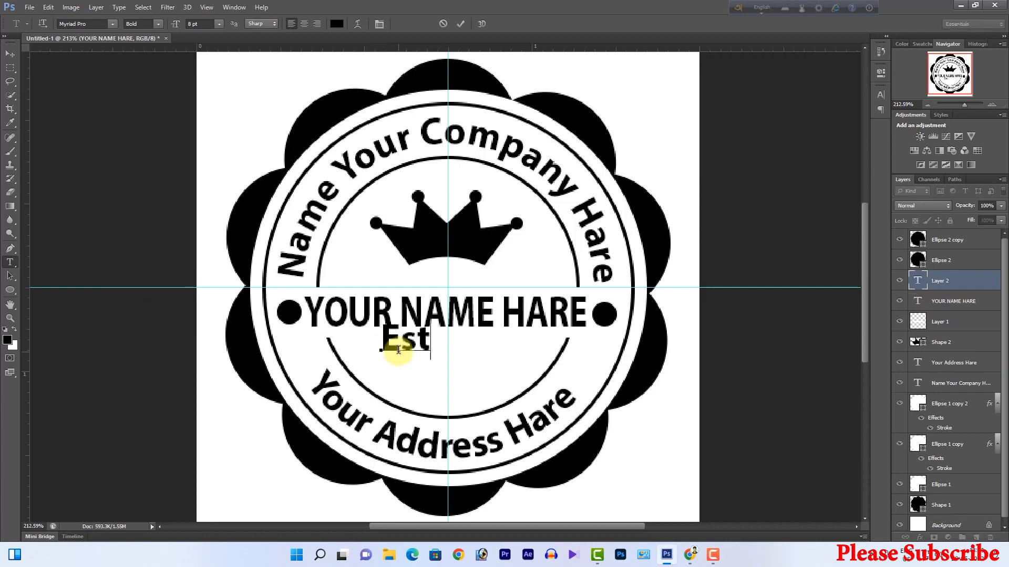
{"action": "type", "text": "s"}
{"action": "key", "text": "BackSpace"}
{"action": "type", "text": "d:2001"}
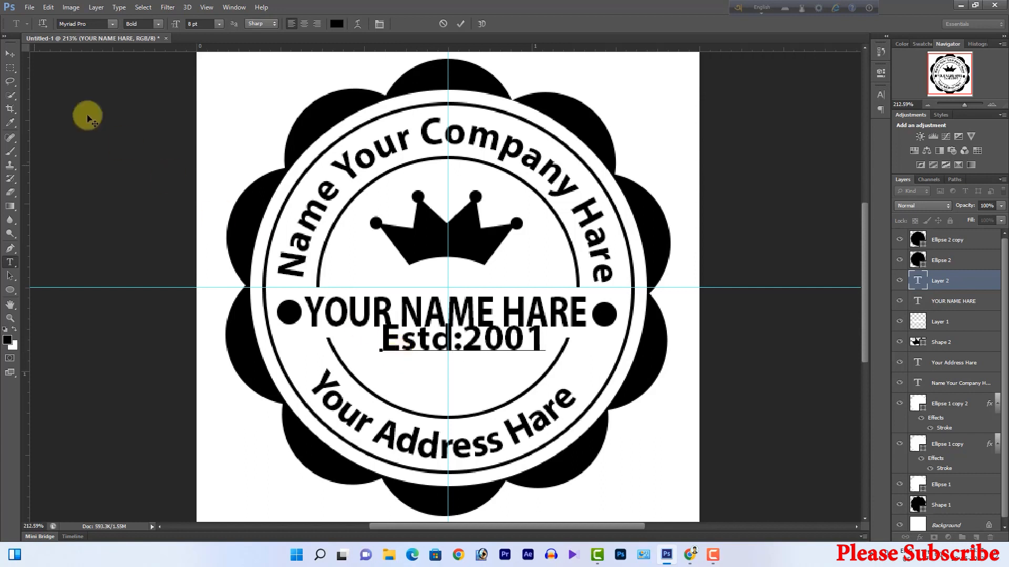
Move the "Estd:2001" text down inside the inner circle, scale it to about 57%, and centre it on the vertical guide.
{"action": "left_click", "coordinate": [10, 53]}
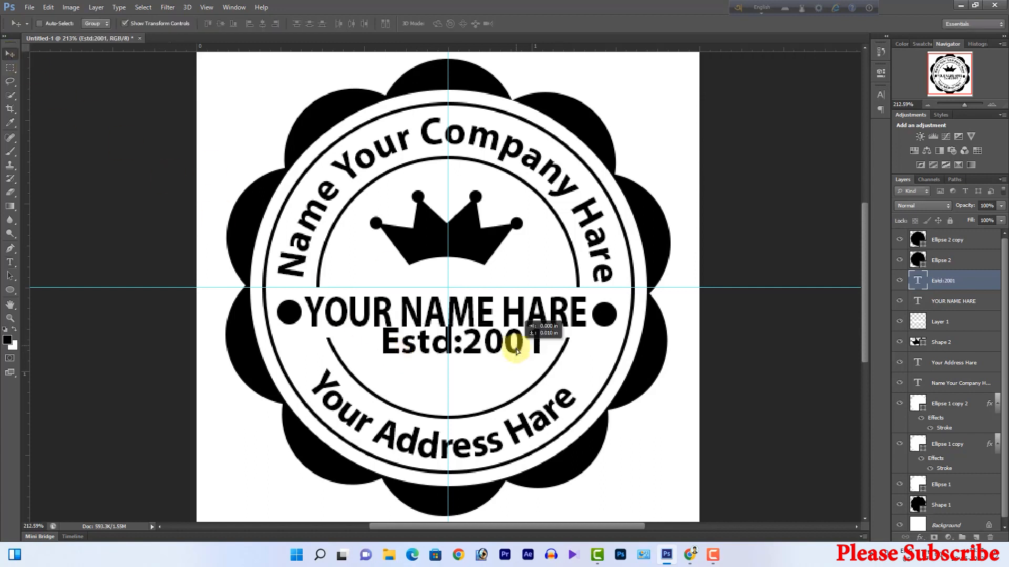
{"action": "left_click_drag", "start_coordinate": [524, 338], "coordinate": [480, 357]}
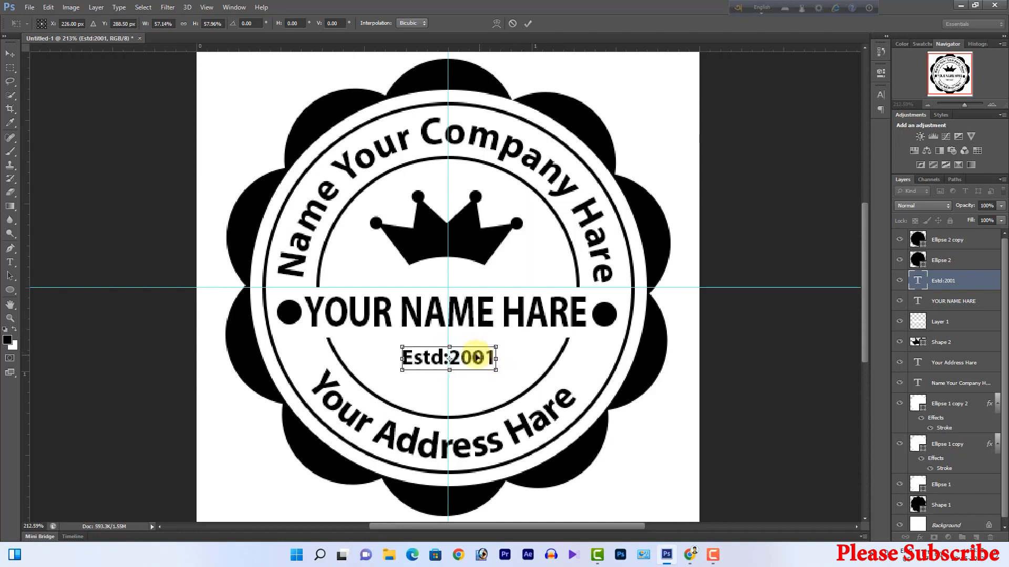
{"action": "key", "text": "Return"}
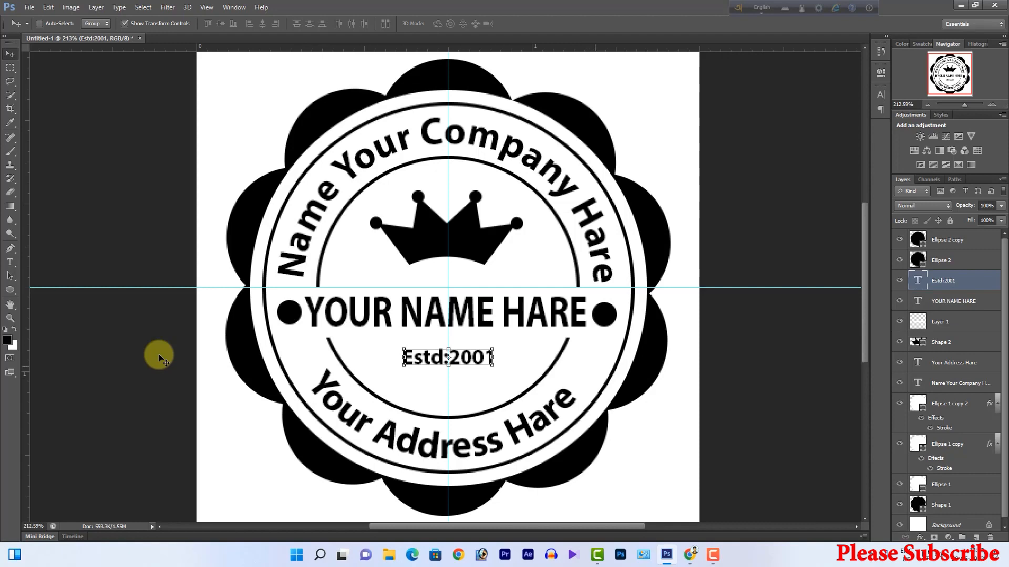
Draw two solid five-pointed stars, about 18 px and 14 px wide, in the ring between the left dot and "Your Address Hare".
{"action": "left_click", "coordinate": [14, 294]}
{"action": "left_click", "coordinate": [74, 337]}
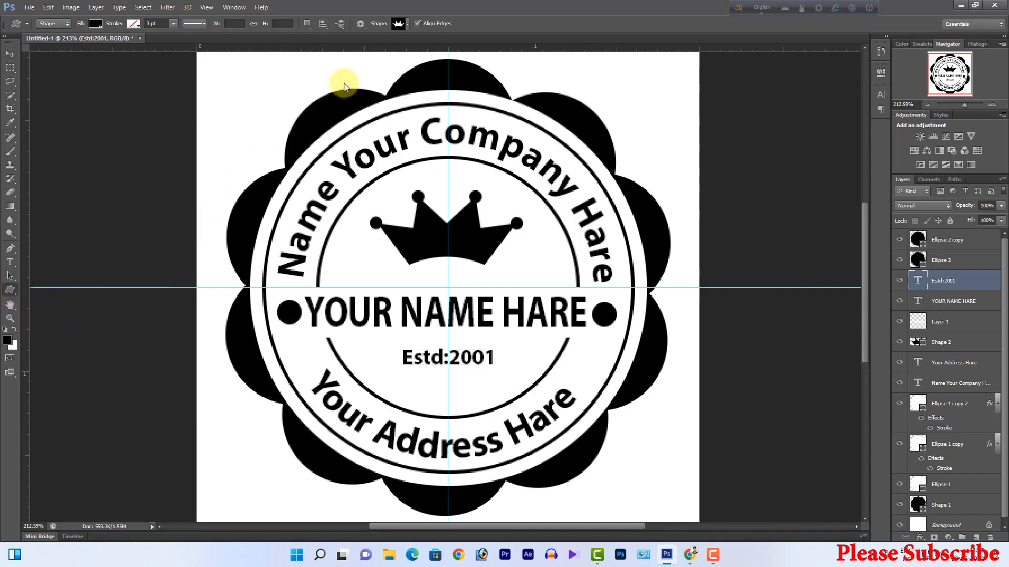
{"action": "left_click", "coordinate": [407, 24]}
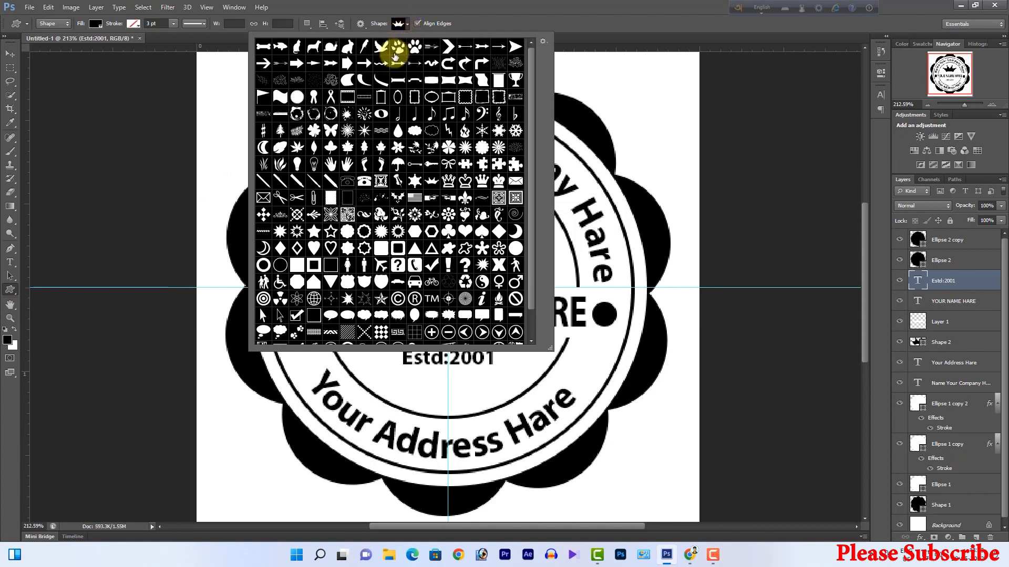
{"action": "left_click", "coordinate": [314, 231]}
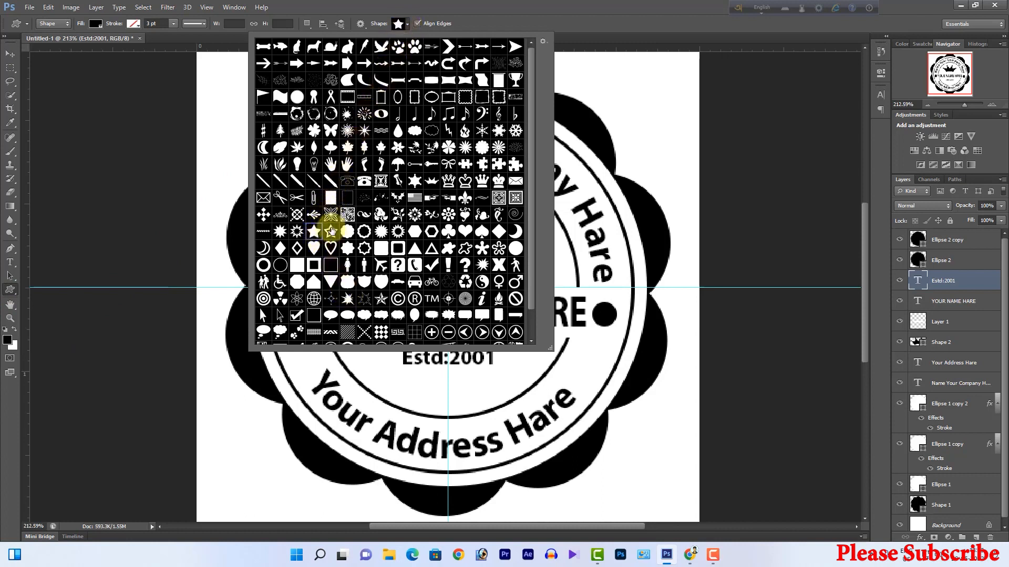
{"action": "left_click", "coordinate": [313, 358]}
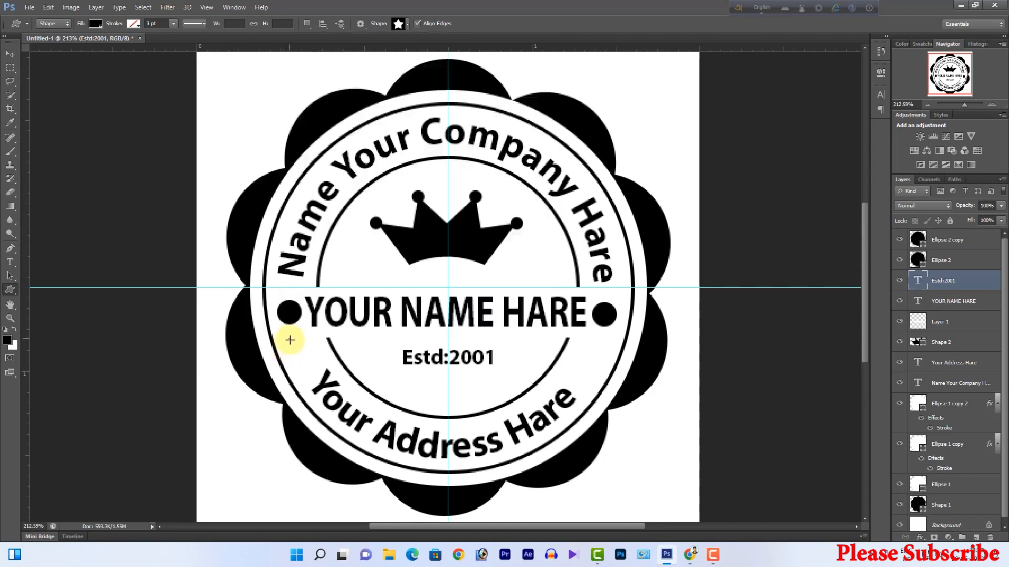
{"action": "left_click_drag", "start_coordinate": [290, 340], "coordinate": [310, 356]}
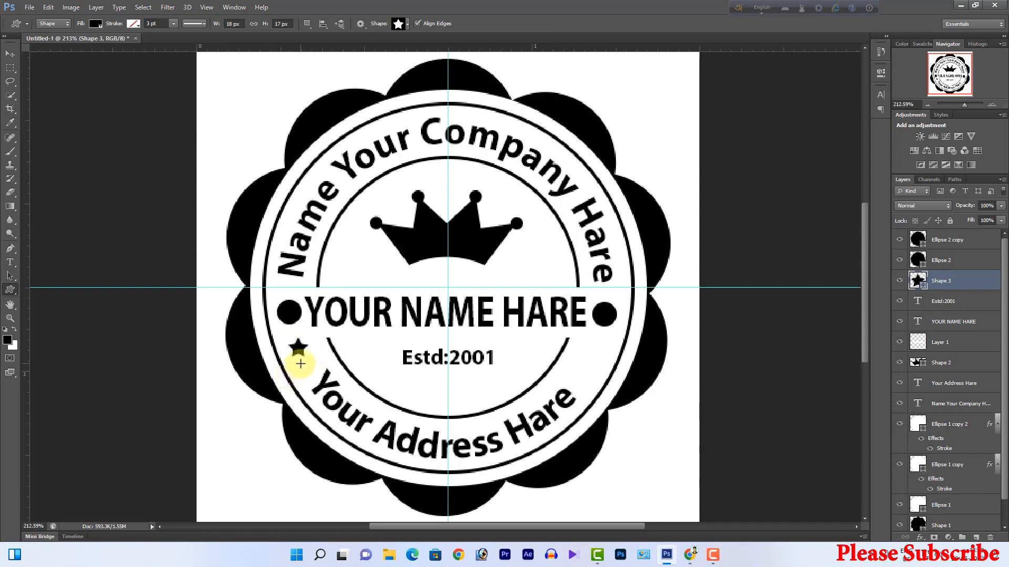
{"action": "left_click_drag", "start_coordinate": [304, 365], "coordinate": [315, 372]}
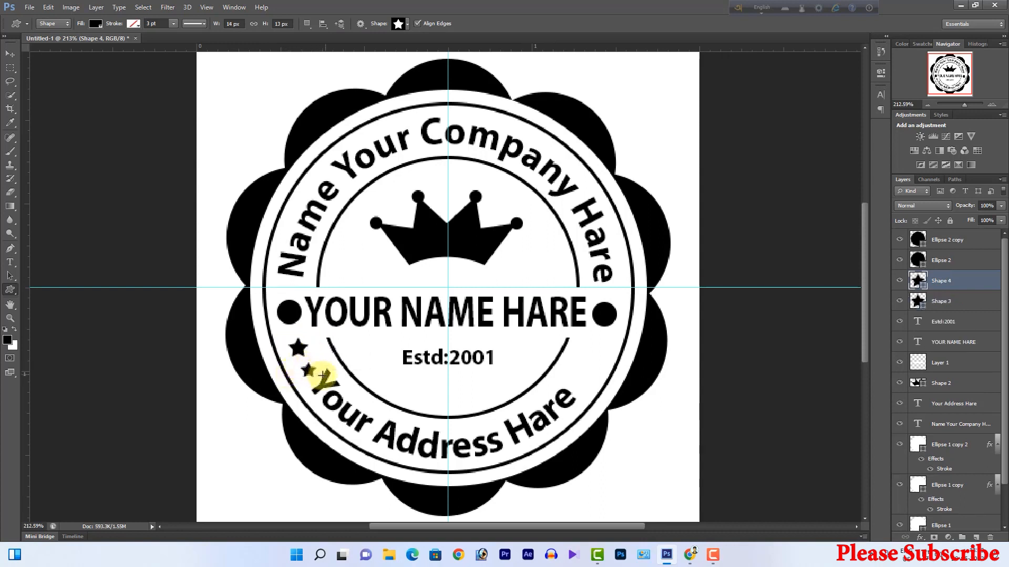
Duplicate both stars to the right end of "Your Address Hare" and flip the copies horizontally to mirror the left pair.
{"action": "left_click", "coordinate": [940, 300], "text": "shift"}
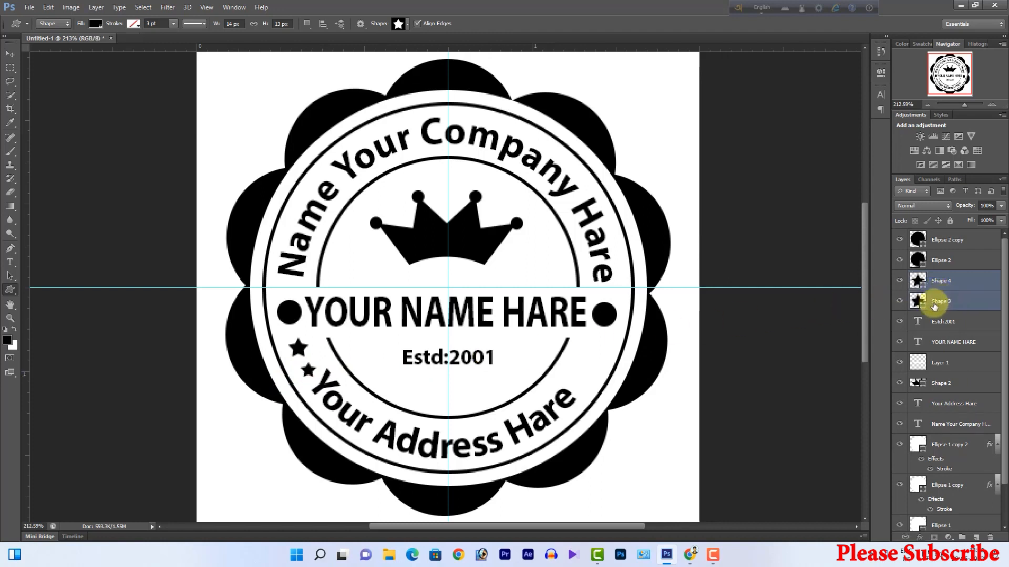
{"action": "key", "text": "v"}
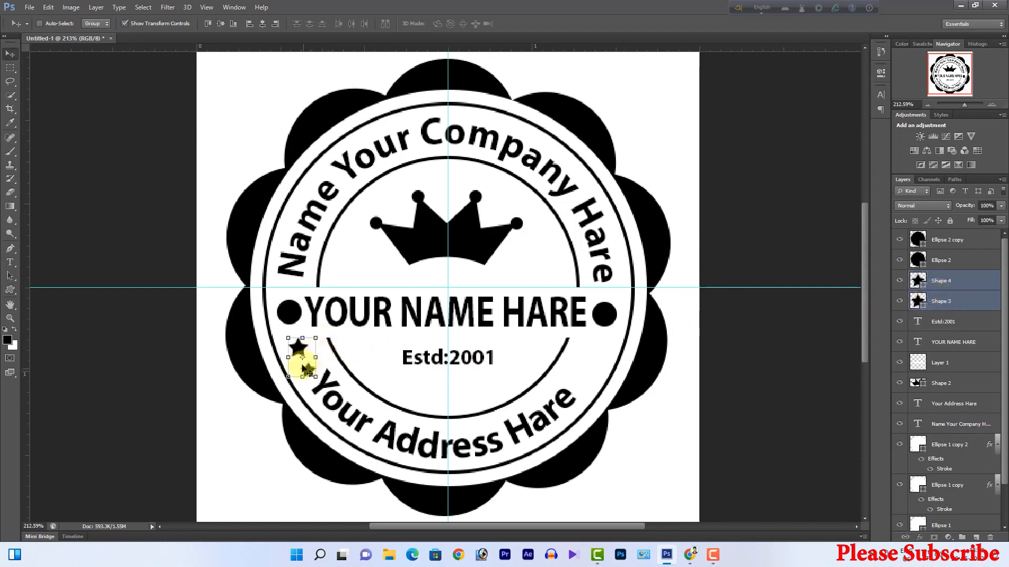
{"action": "left_click_drag", "start_coordinate": [307, 372], "coordinate": [586, 370]}
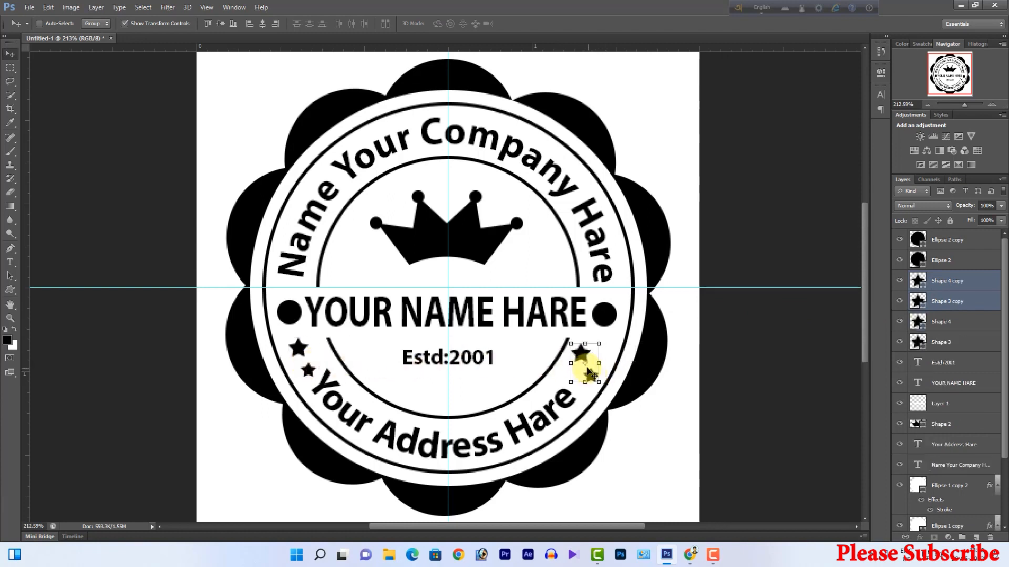
{"action": "key", "text": "ctrl+t"}
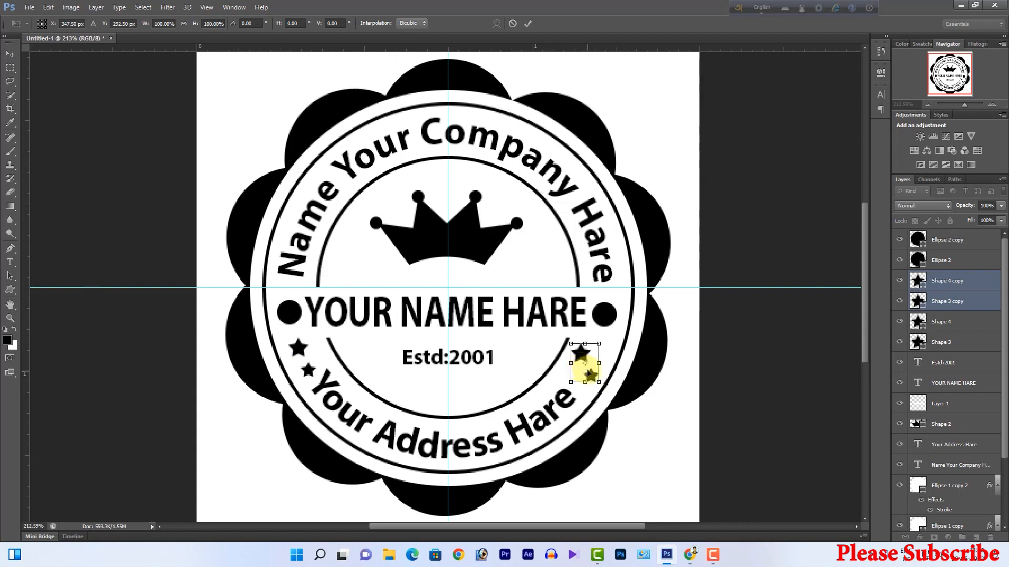
{"action": "right_click", "coordinate": [584, 370]}
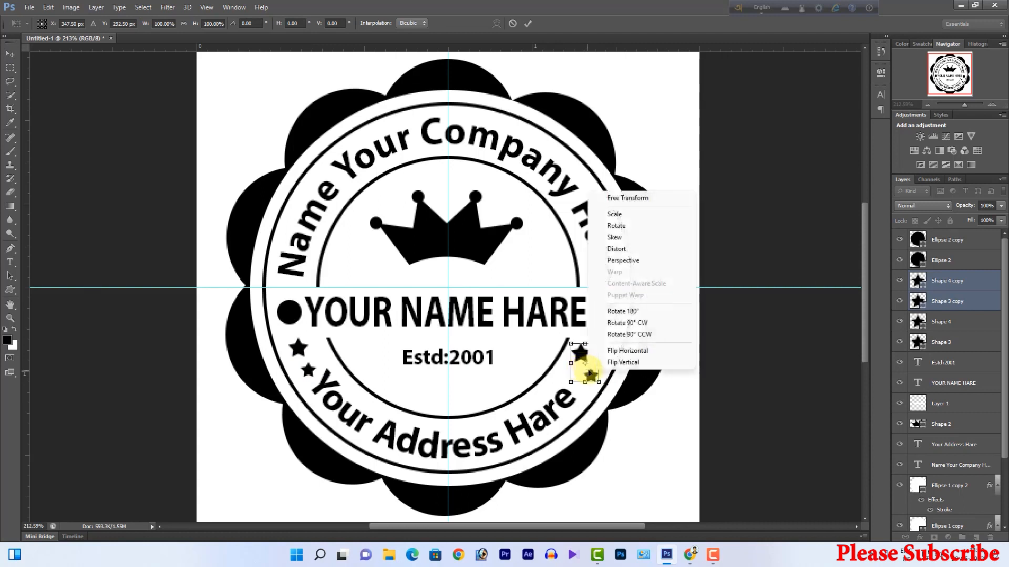
{"action": "left_click", "coordinate": [638, 352]}
{"action": "left_click_drag", "start_coordinate": [591, 360], "coordinate": [597, 361]}
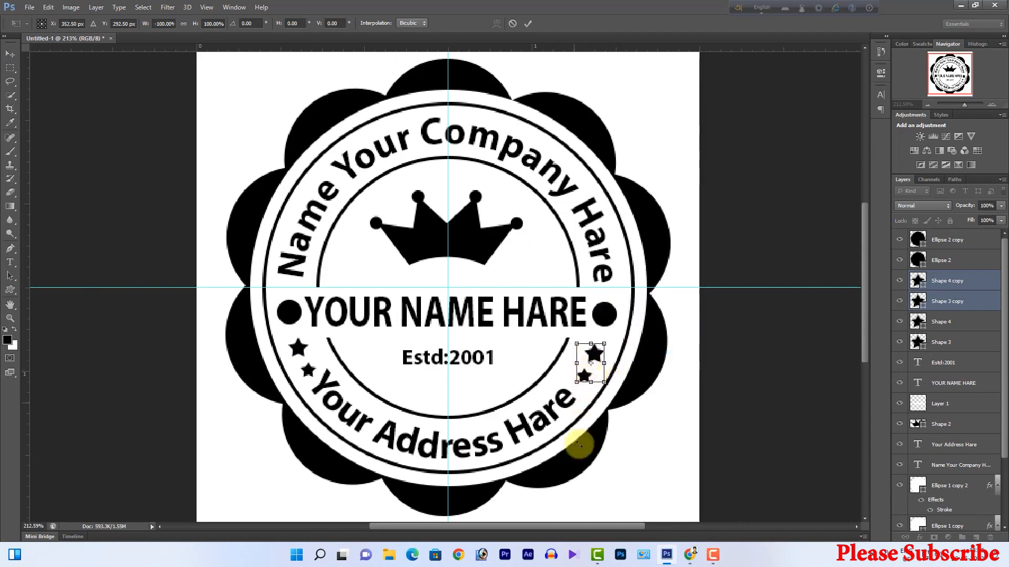
{"action": "key", "text": "Return"}
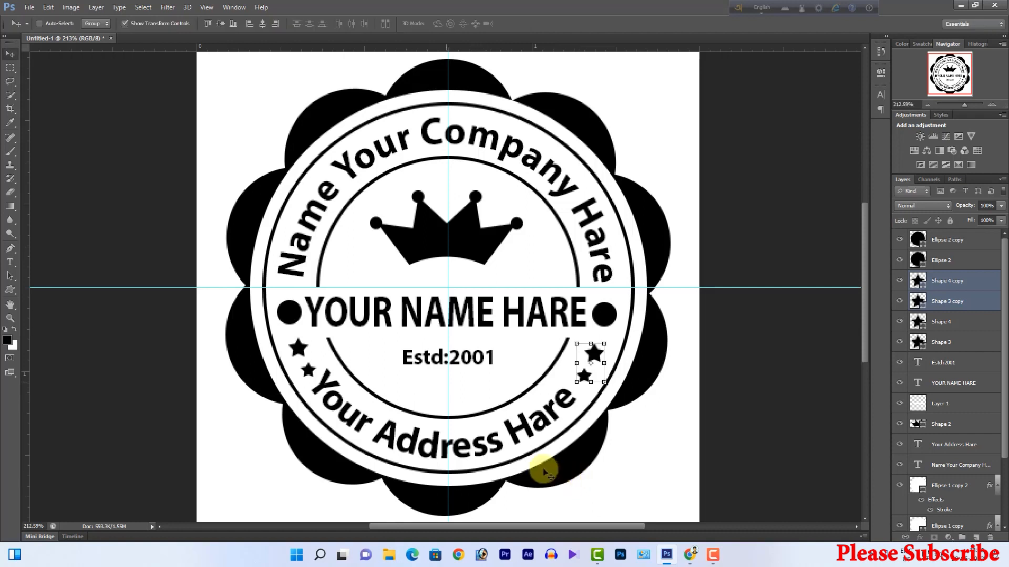
Draw a larger star below "Estd:2001", enlarge it to about 114%, and centre it on the vertical guide.
{"action": "left_click", "coordinate": [10, 290]}
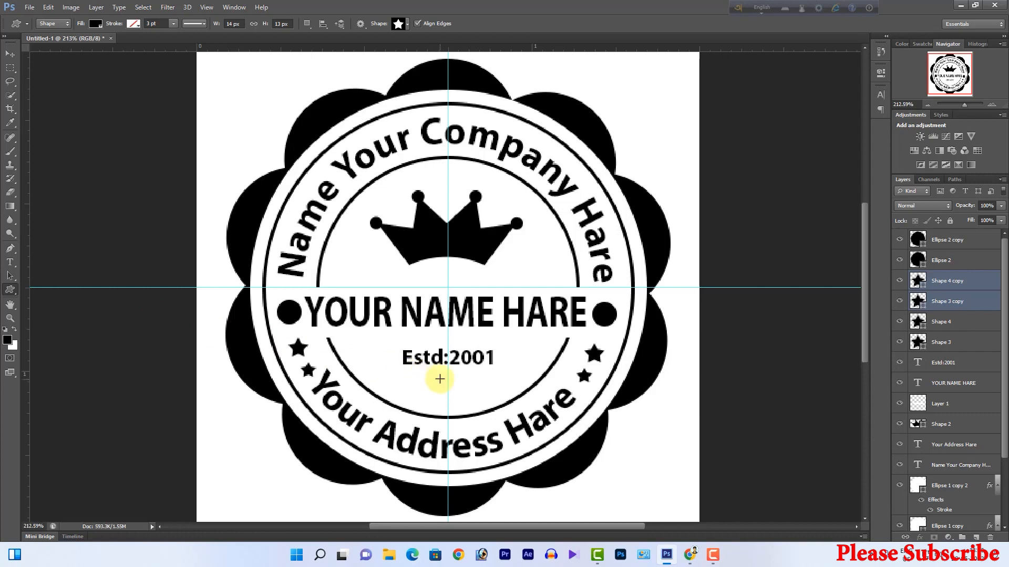
{"action": "left_click_drag", "start_coordinate": [440, 379], "coordinate": [462, 403]}
{"action": "key", "text": "v"}
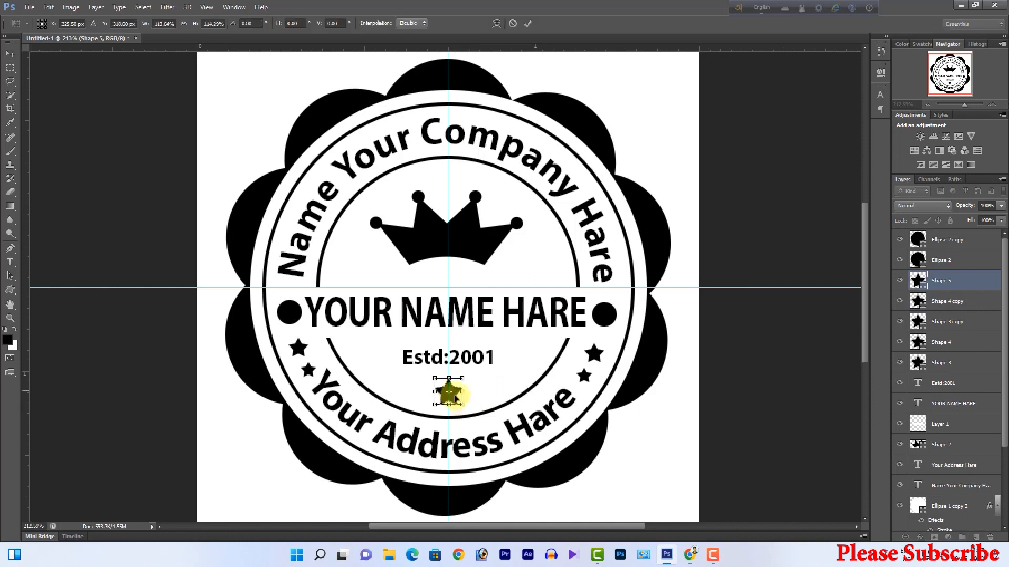
{"action": "key", "text": "Return"}
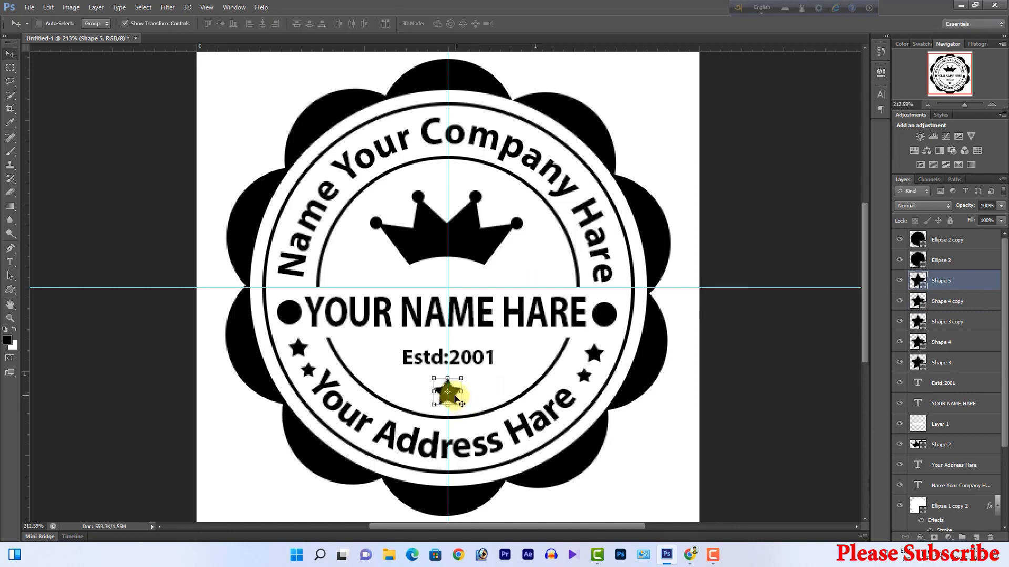
{"action": "key", "text": "Right"}
Place a slightly smaller, slightly higher copy of the centre star on each side of it below "Estd:2001".
{"action": "left_click_drag", "start_coordinate": [455, 394], "coordinate": [498, 389]}
{"action": "key", "text": "ctrl+t"}
{"action": "key", "text": "Return"}
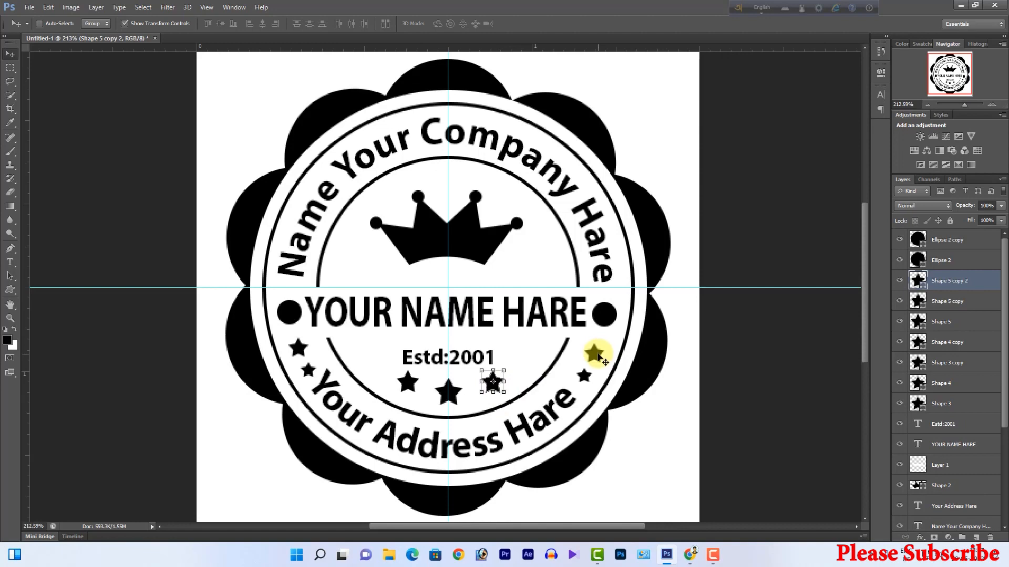
{"action": "key", "text": "z"}
{"action": "left_click_drag", "start_coordinate": [599, 357], "coordinate": [720, 292]}
{"action": "key", "text": "t"}
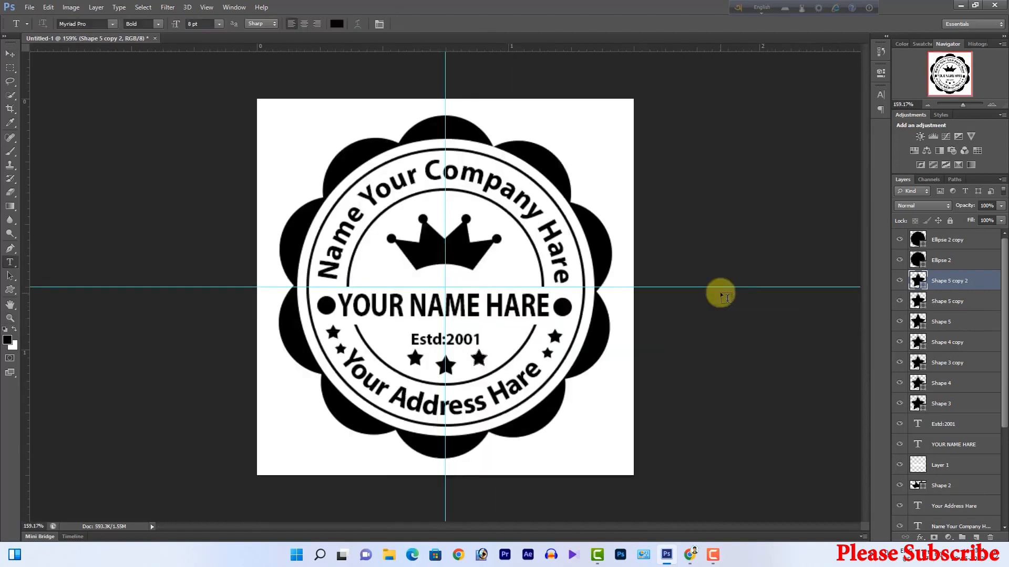